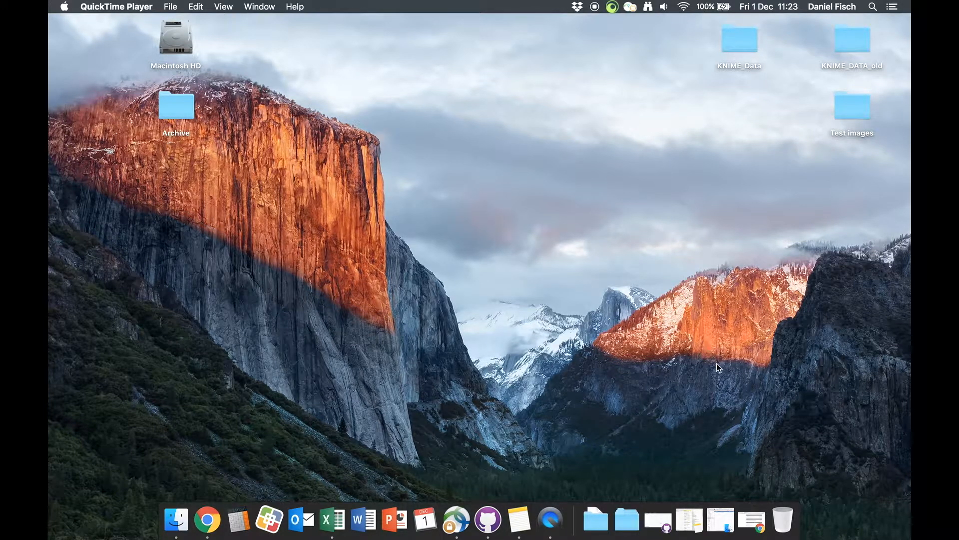
Switch to Chrome and review the Register for Help & Updates form on the KNIME downloads page
click(750, 520)
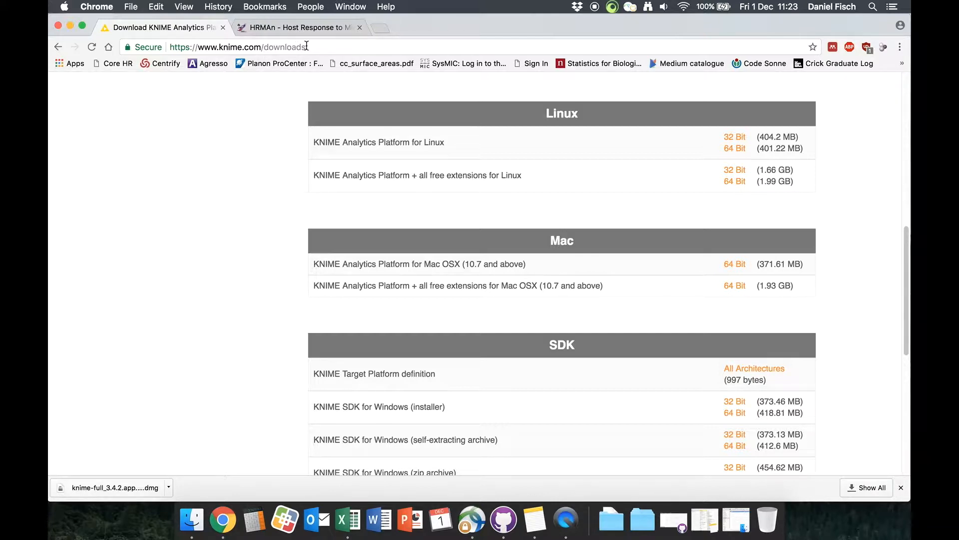
scroll(273, 154, up, 15)
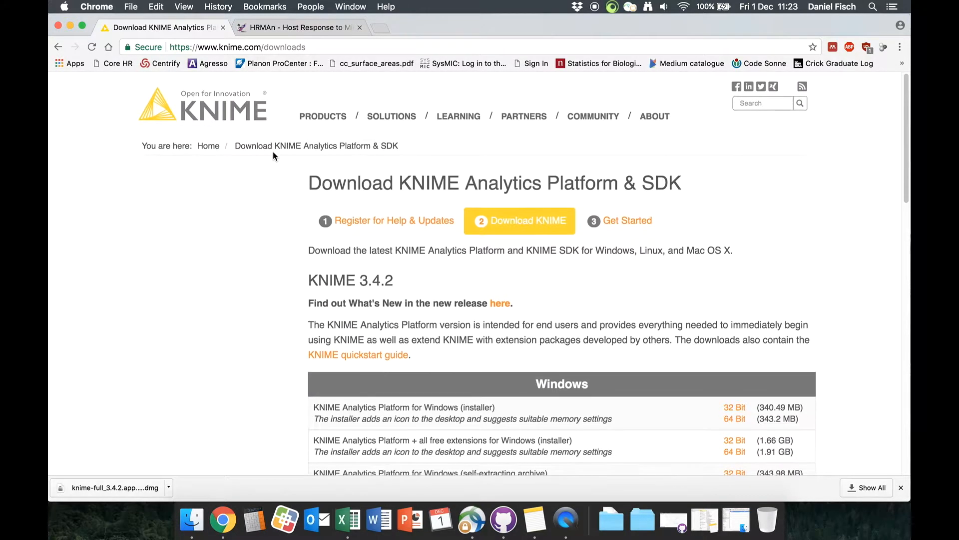
click(395, 230)
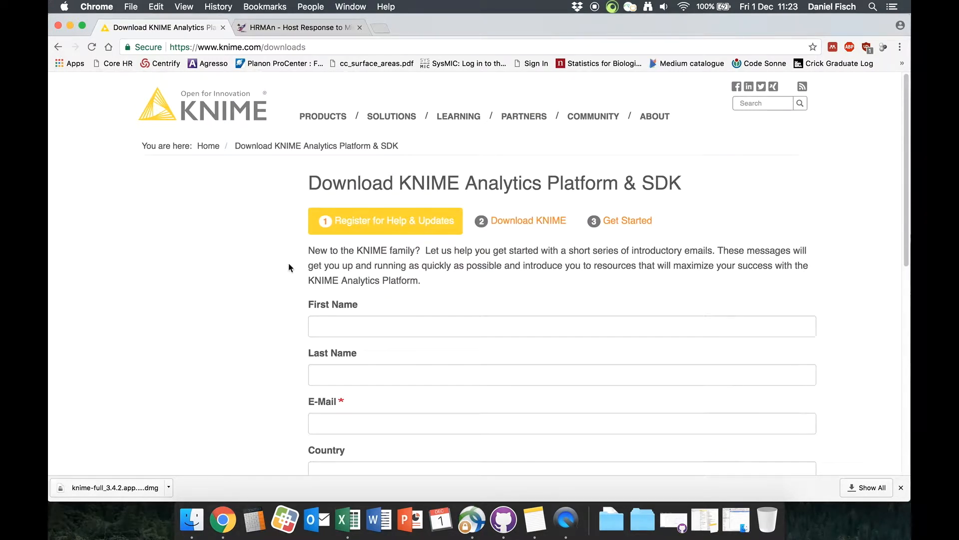
scroll(296, 256, down, 1)
scroll(295, 256, down, 3)
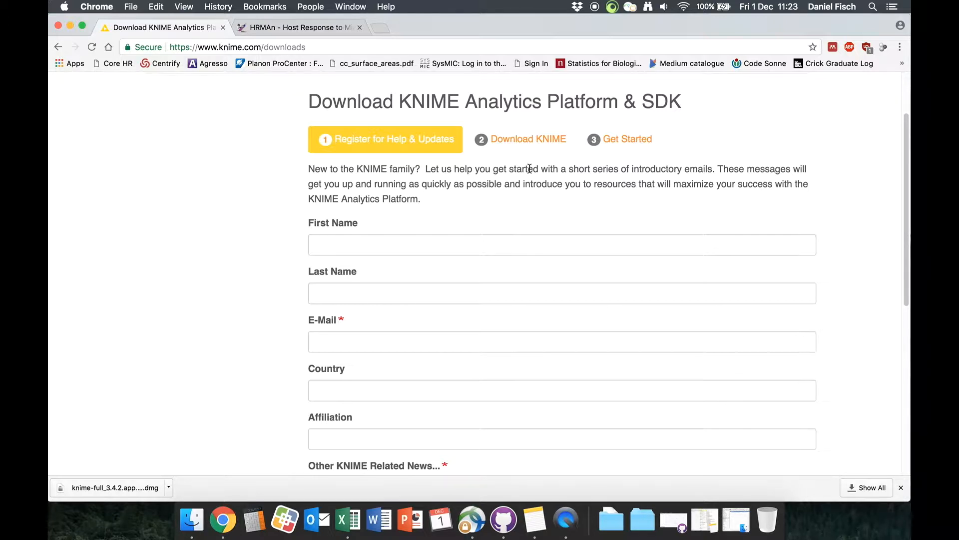
Examine the KNIME 3.4.2 download options for Windows, Linux and Mac
click(518, 148)
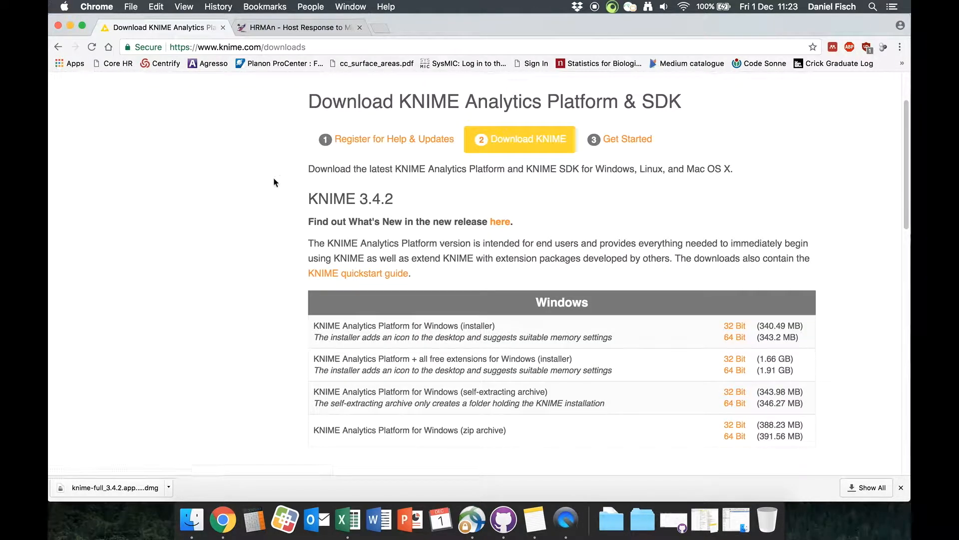
scroll(237, 174, down, 4)
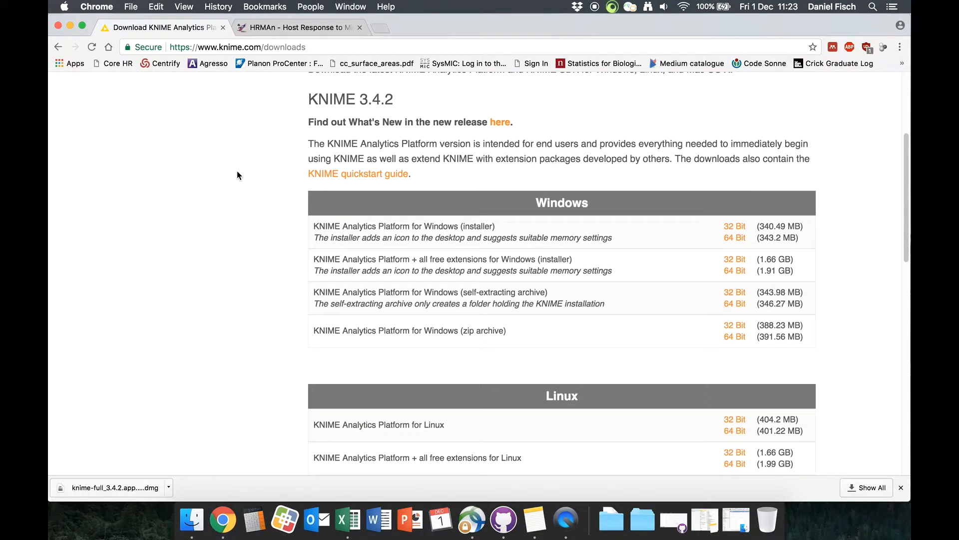
scroll(237, 174, up, 2)
scroll(237, 175, down, 3)
scroll(237, 175, down, 4)
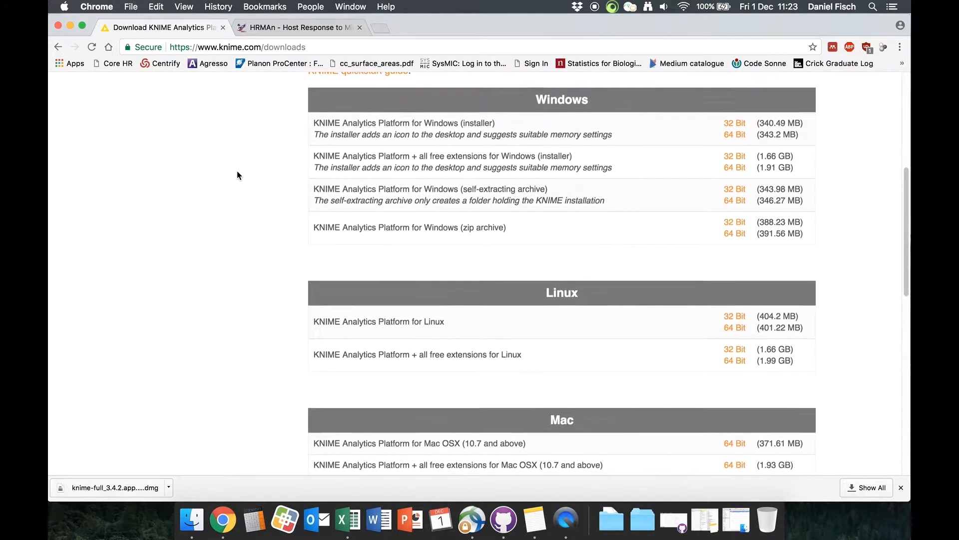
scroll(237, 175, down, 2)
scroll(237, 175, down, 6)
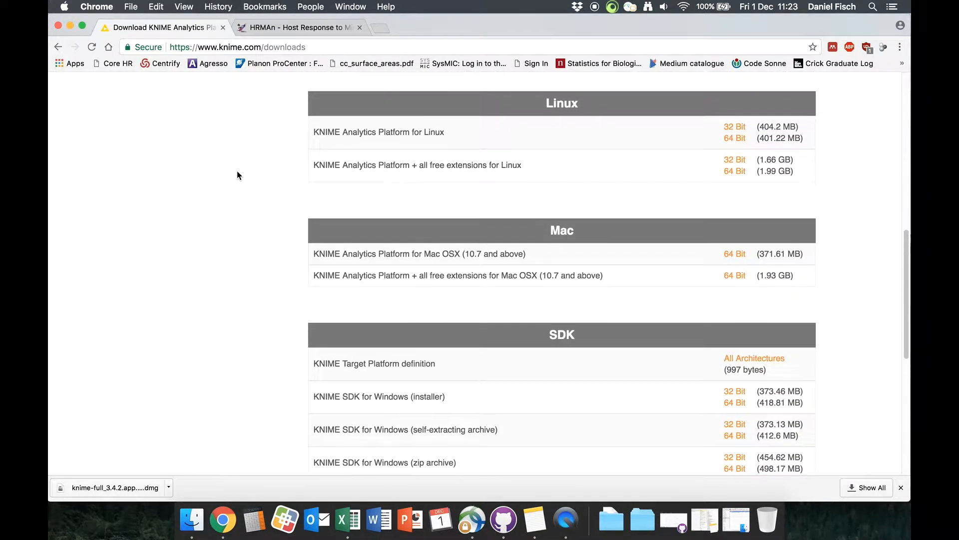
scroll(238, 175, down, 1)
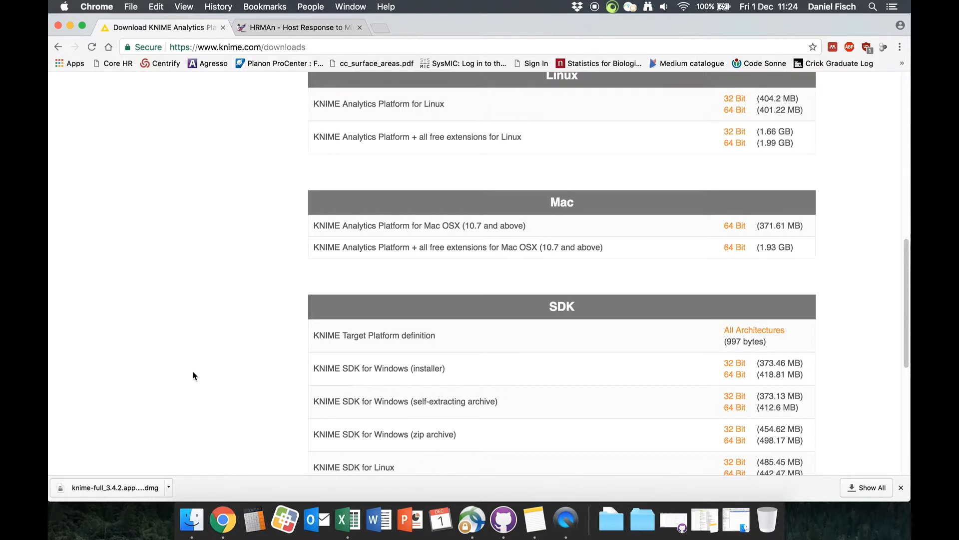
Minimize the browser and open the knime-full_3.4.2 disk image from the Downloads folder in Finder
click(71, 25)
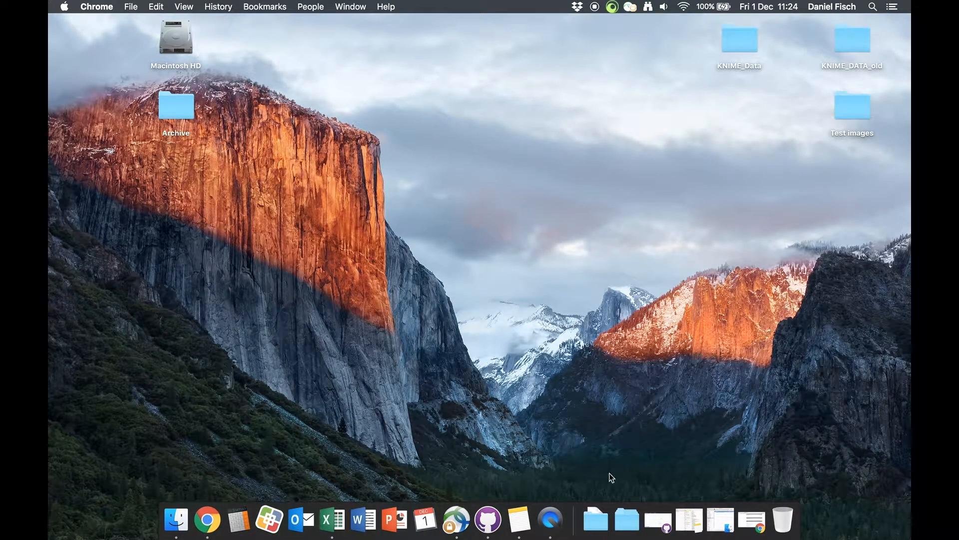
click(595, 521)
click(600, 400)
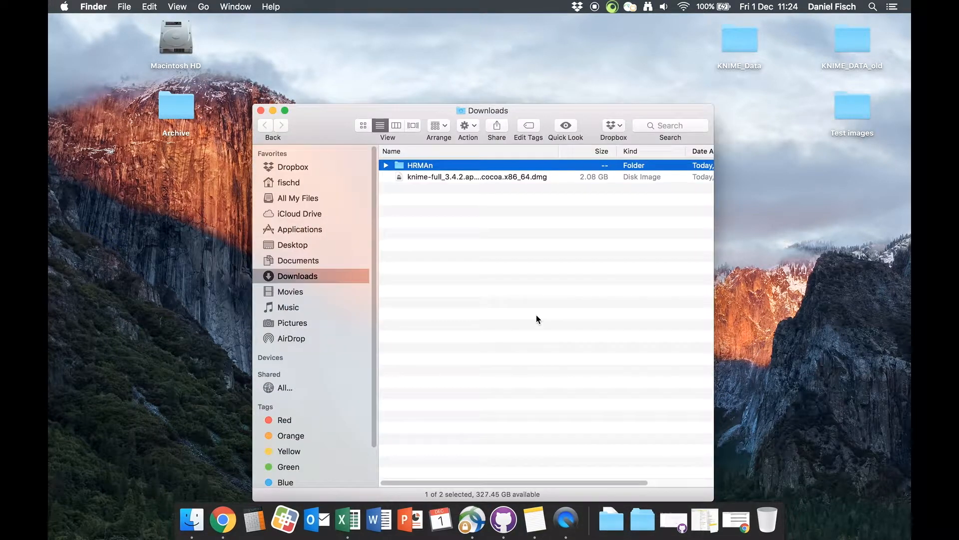
click(451, 178)
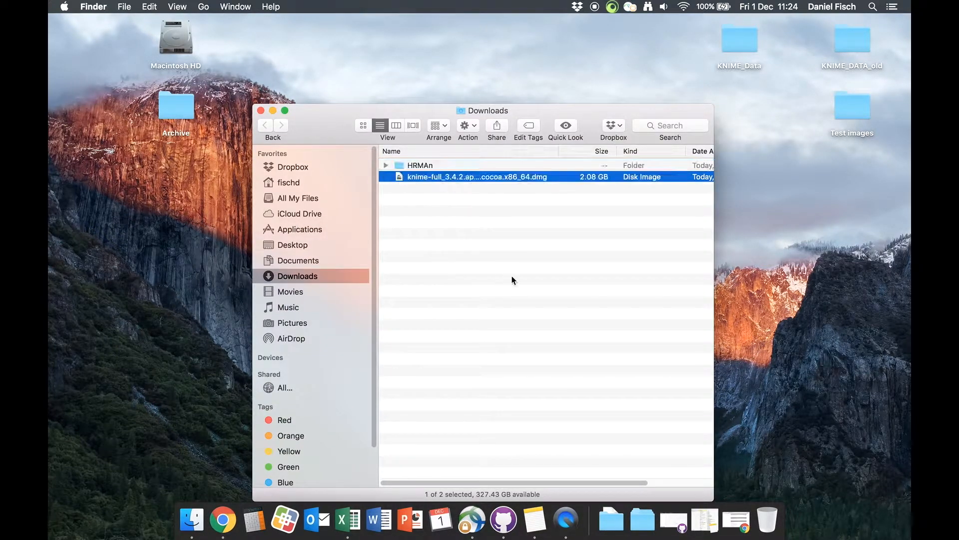
double_click(435, 178)
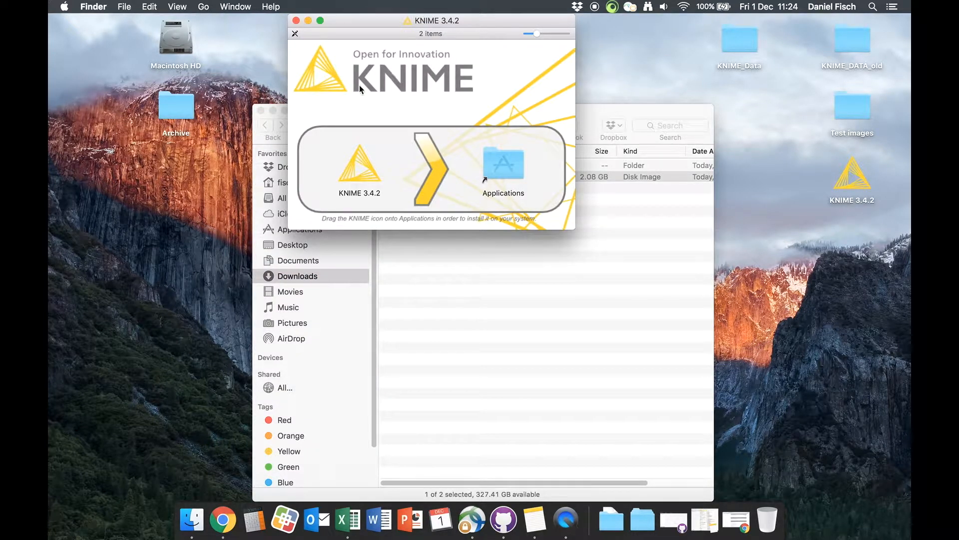
Copy KNIME 3.4.2 into Applications, close the installer windows and eject the KNIME disk image
drag(357, 164, 498, 146)
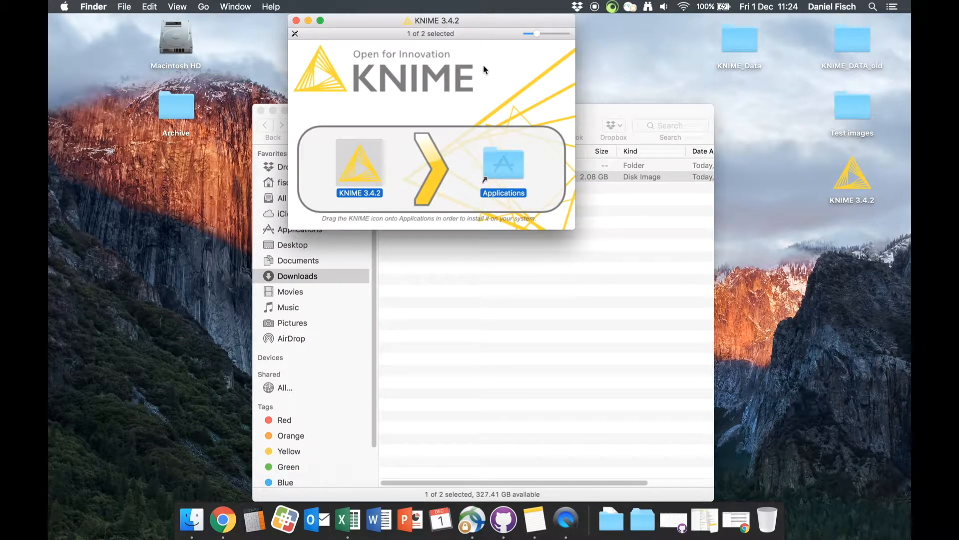
key(super+w)
key(super+w)
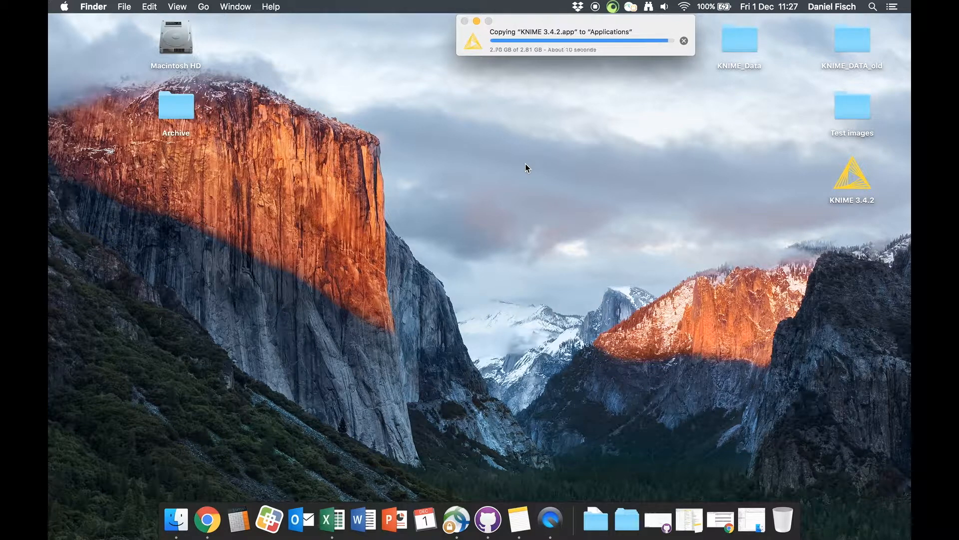
click(850, 184)
drag(850, 184, 783, 517)
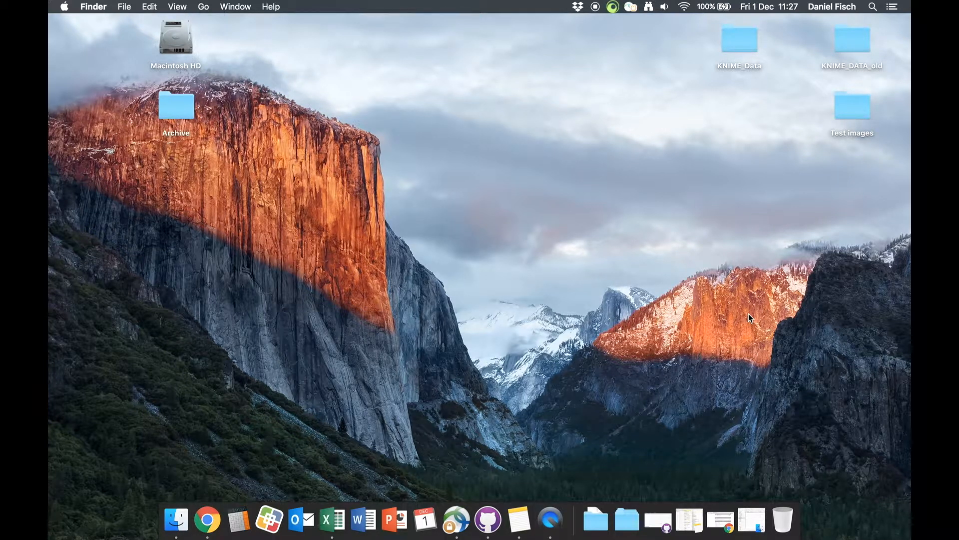
Launch KNIME 3.4.2 from the Applications folder, close the Finder window and confirm opening the downloaded app
key(super+space)
text(knim)
click(176, 519)
click(182, 160)
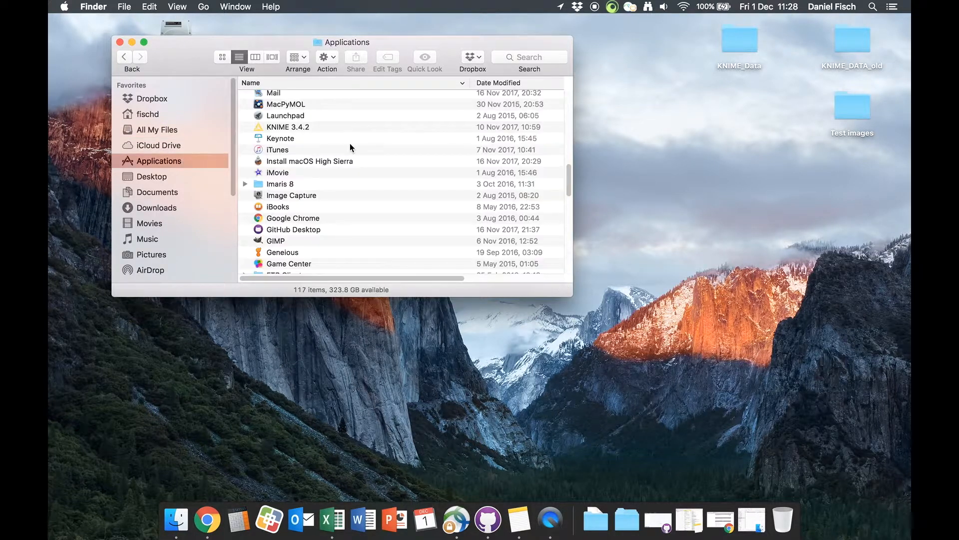
click(306, 127)
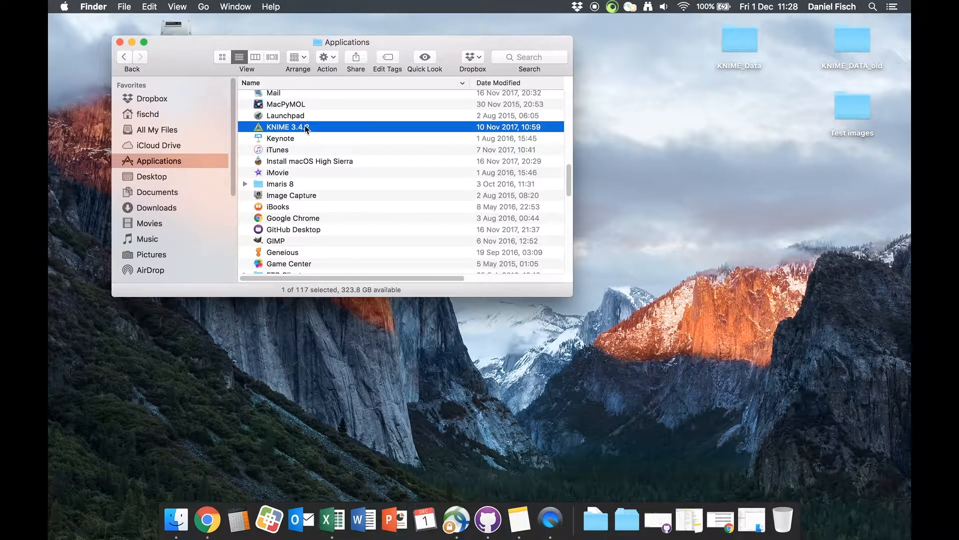
double_click(305, 127)
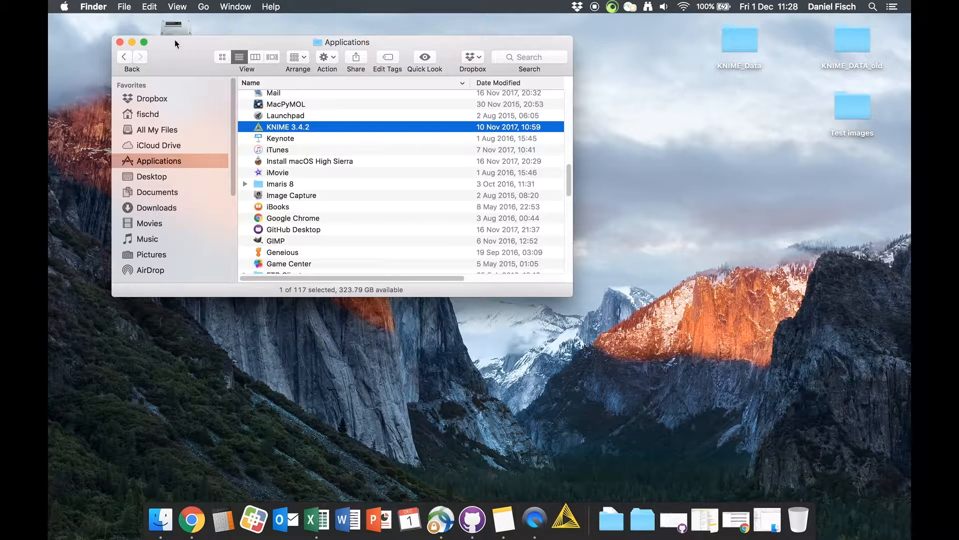
click(119, 42)
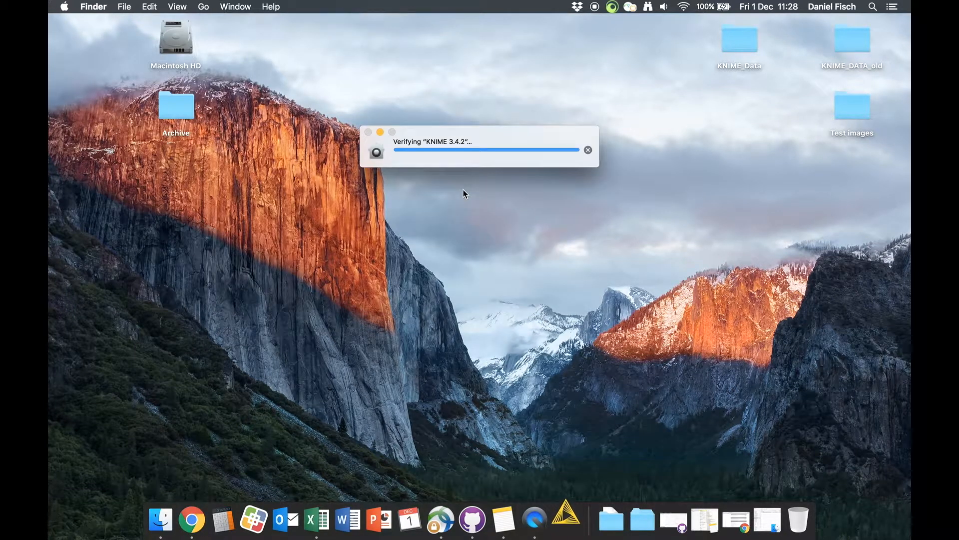
click(581, 190)
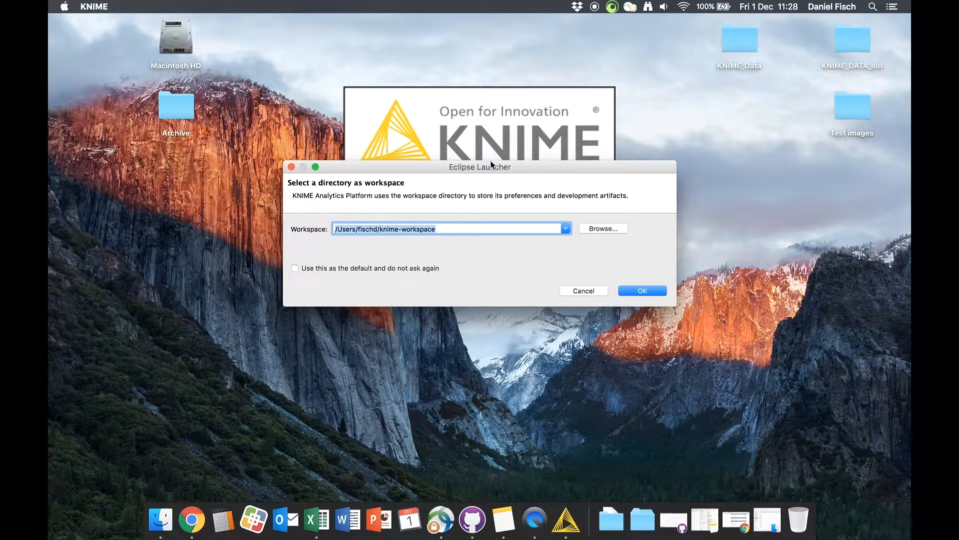
Set the KNIME_Data folder on the Desktop as the default workspace without asking again, and start KNIME with it
drag(488, 165, 437, 56)
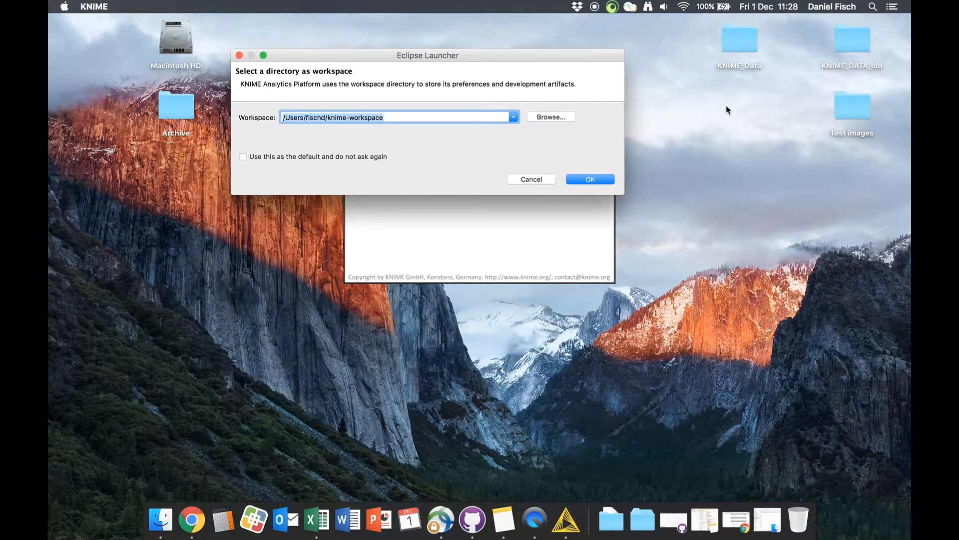
click(740, 49)
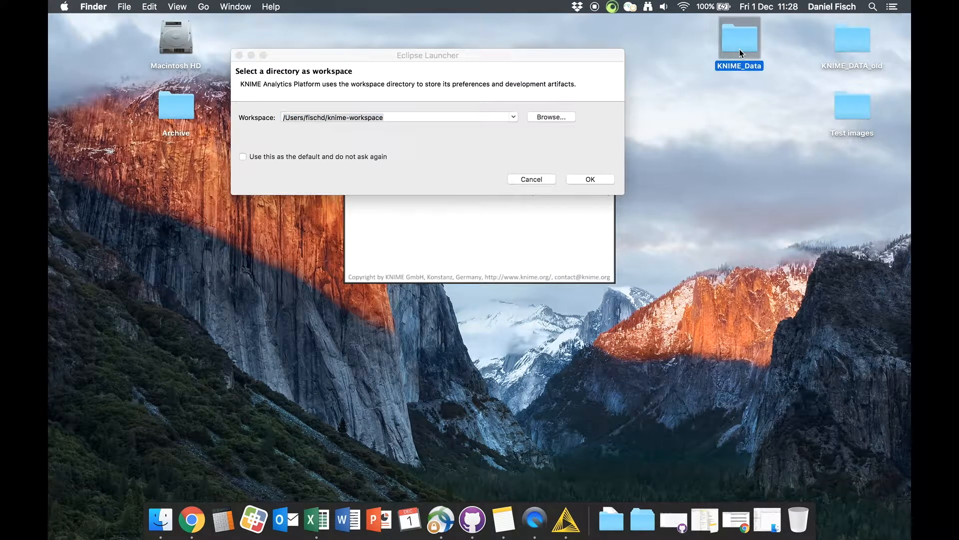
click(546, 59)
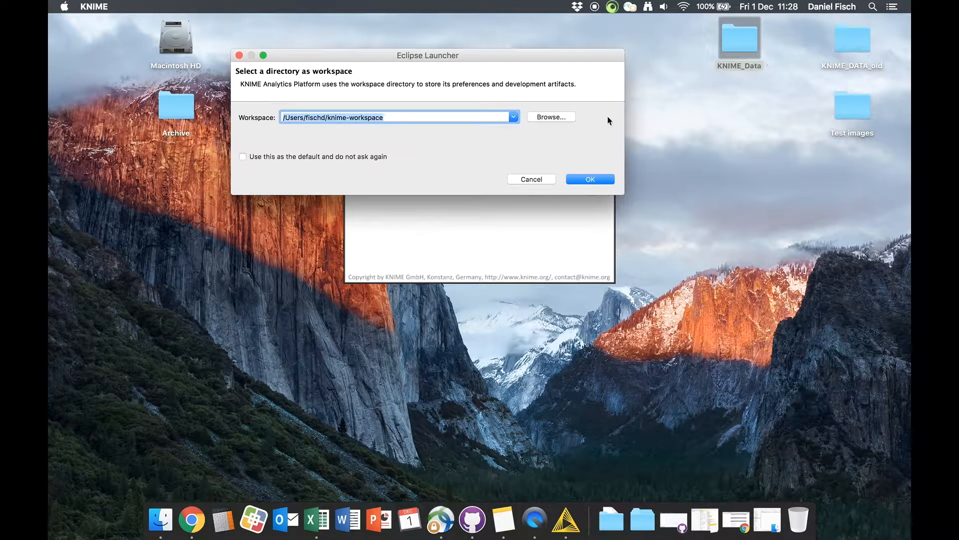
click(554, 117)
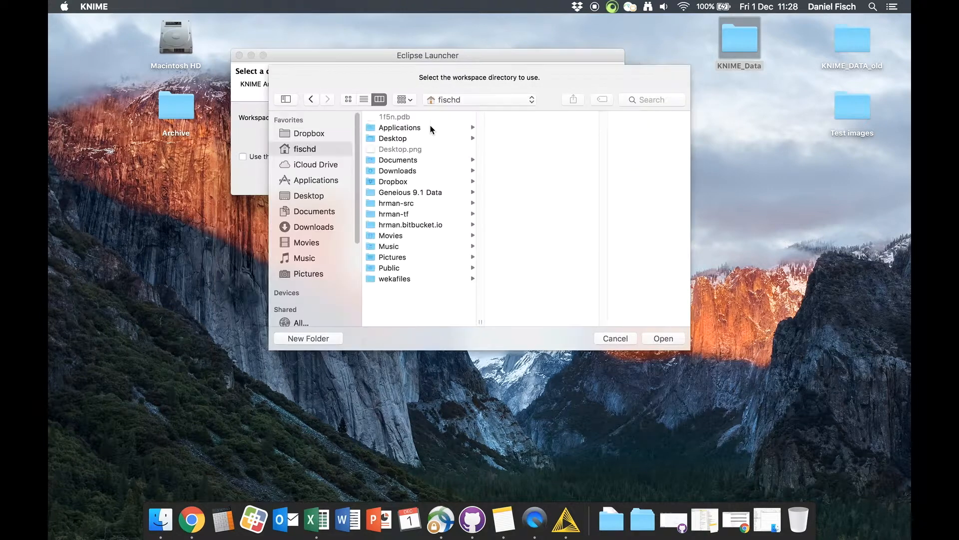
click(319, 195)
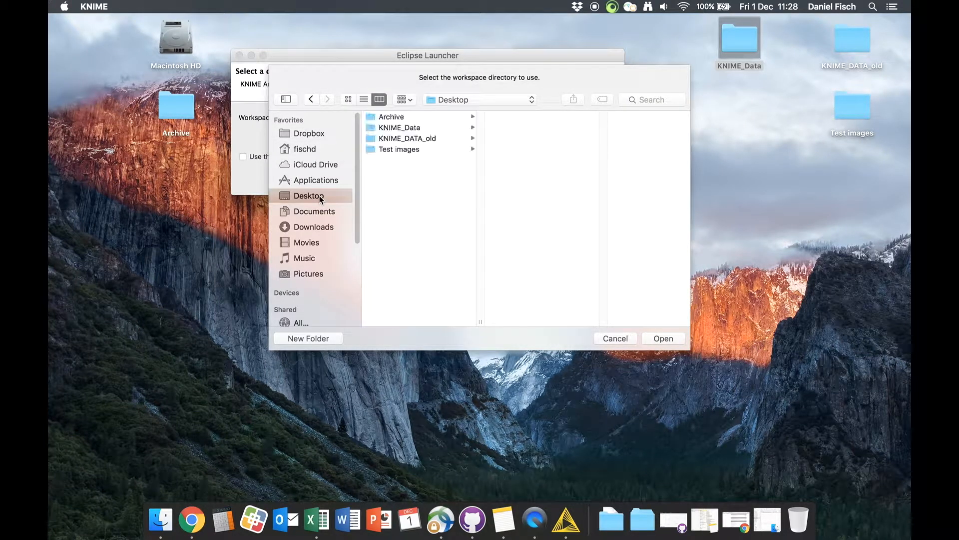
click(403, 127)
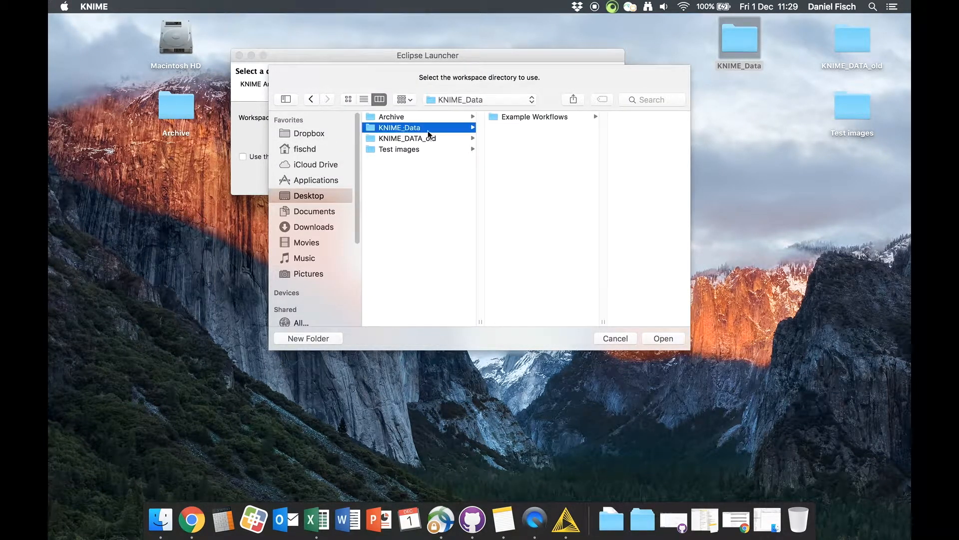
click(664, 338)
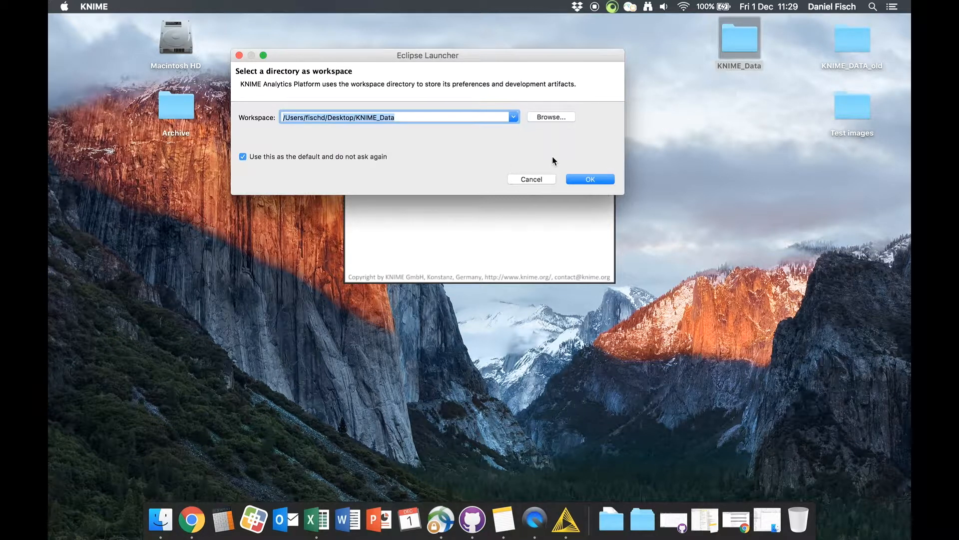
click(580, 179)
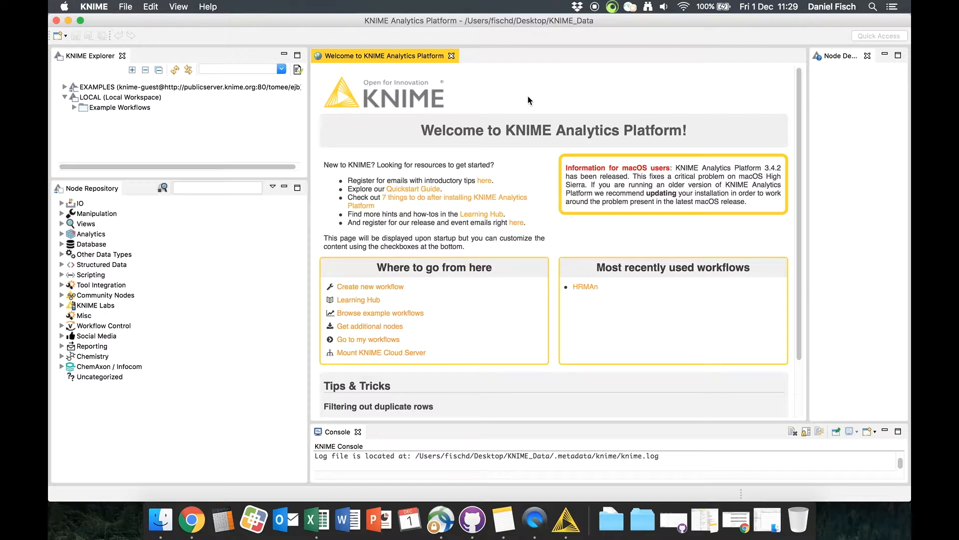
Close the KNIME welcome page and quit KNIME
click(452, 56)
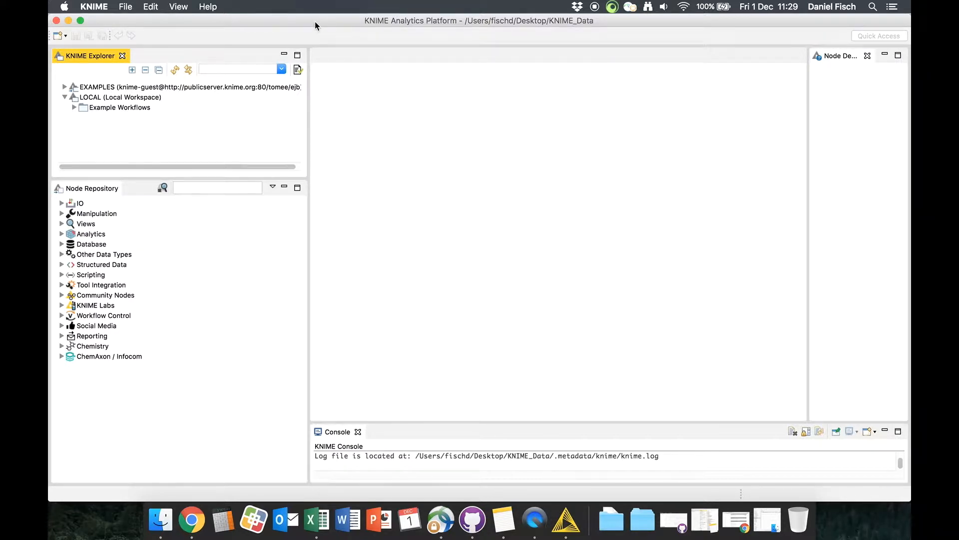
key(super+q)
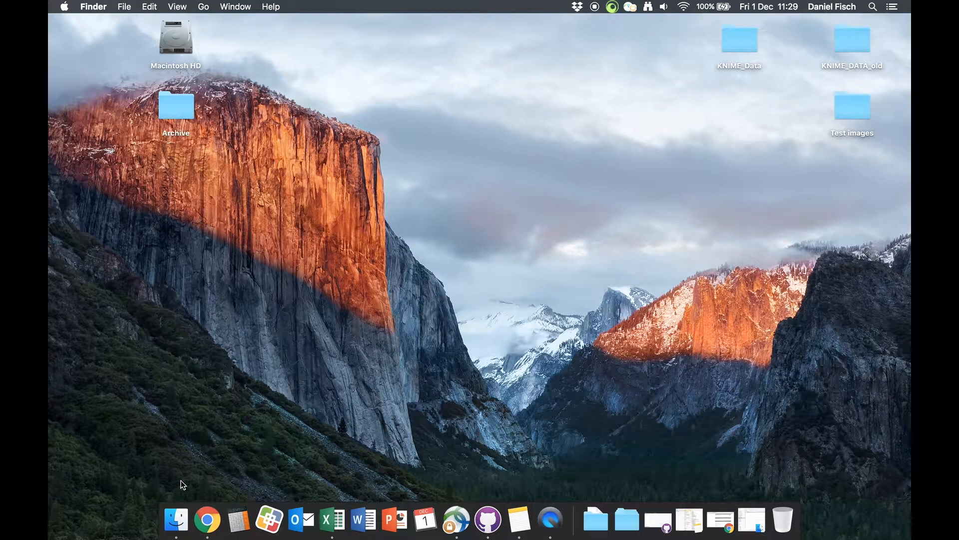
Open a new Finder window on Applications and show the package contents of KNIME 3.4.2
right_click(183, 521)
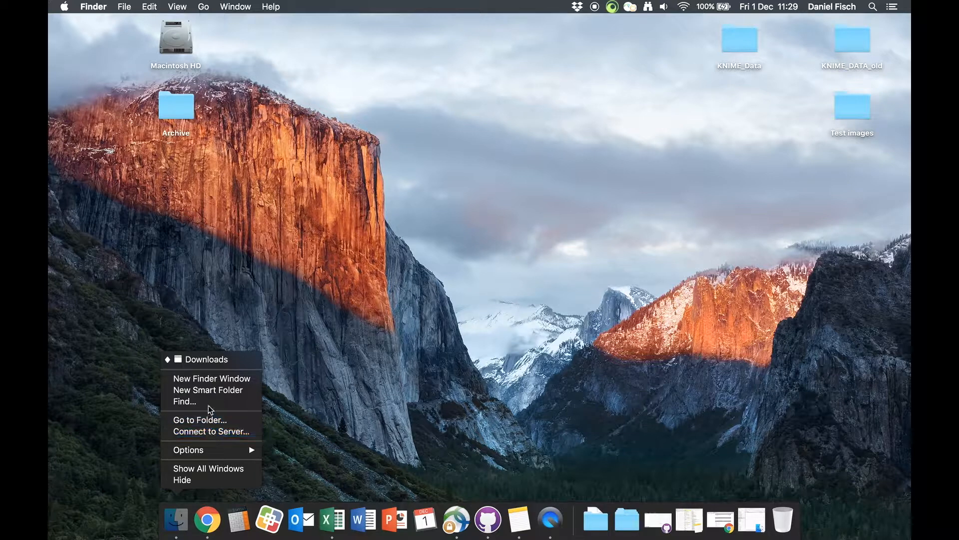
click(212, 381)
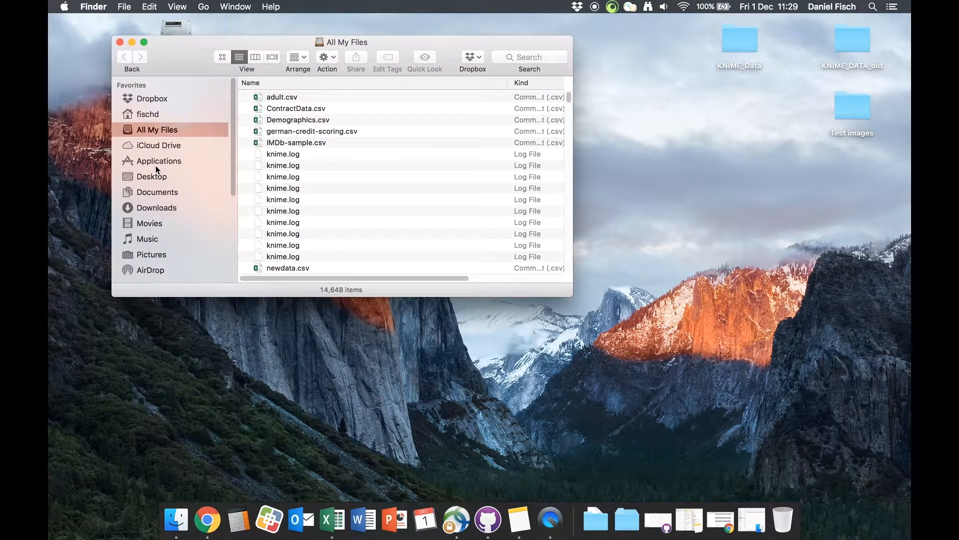
click(155, 163)
click(286, 127)
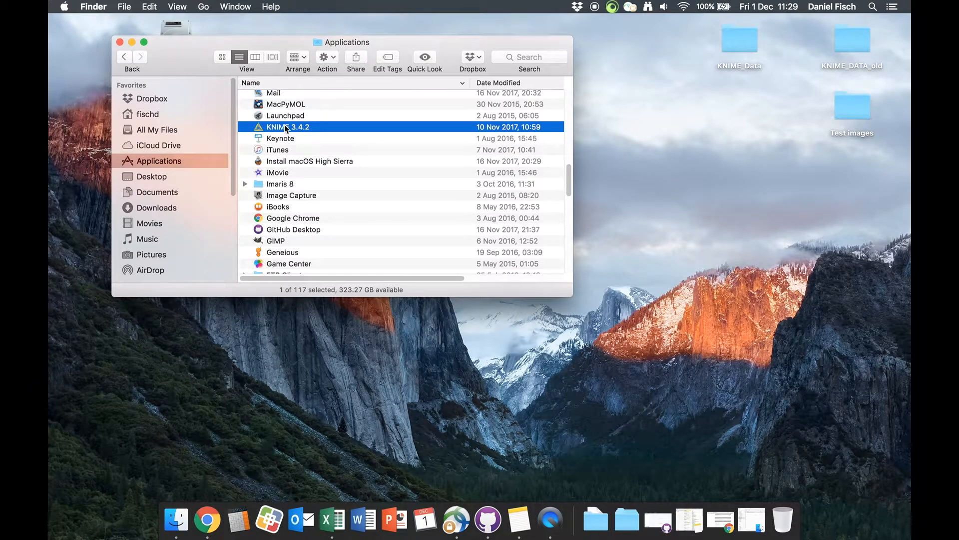
right_click(286, 127)
click(327, 140)
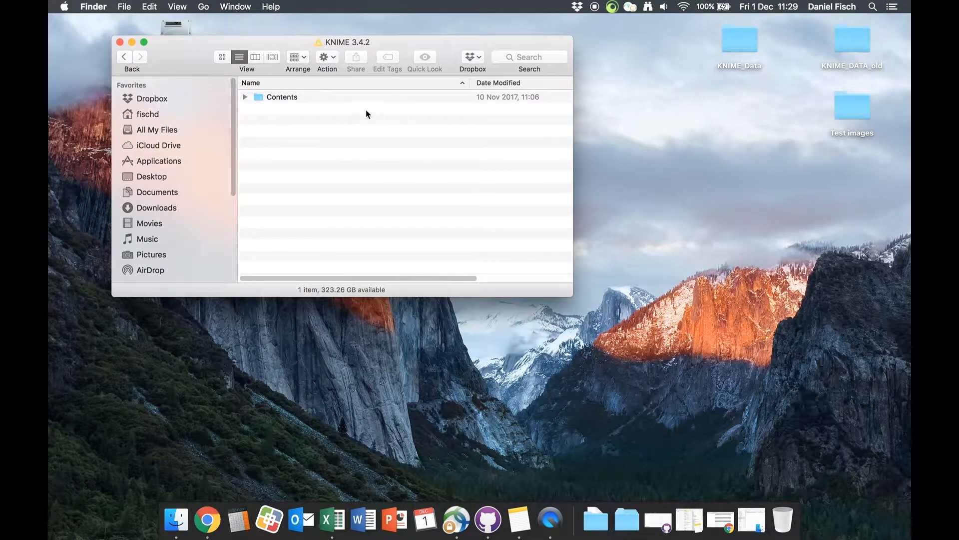
Open Knime.ini from the Eclipse folder inside the KNIME 3.4.2 package contents
double_click(280, 98)
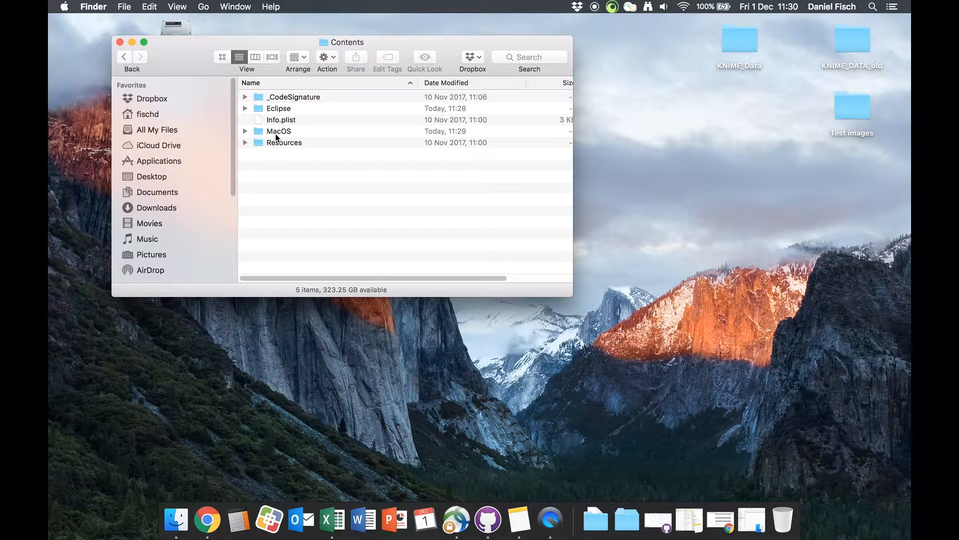
double_click(283, 109)
click(305, 165)
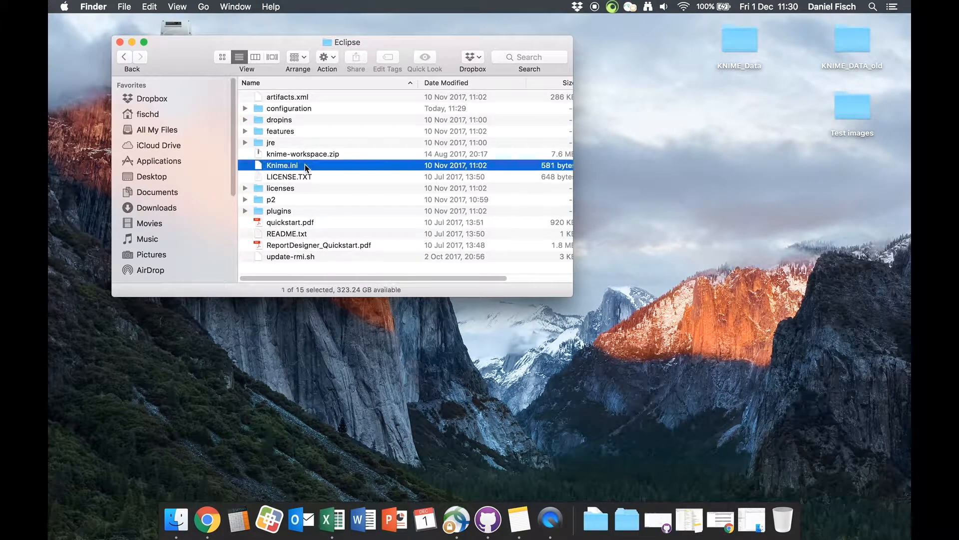
double_click(277, 166)
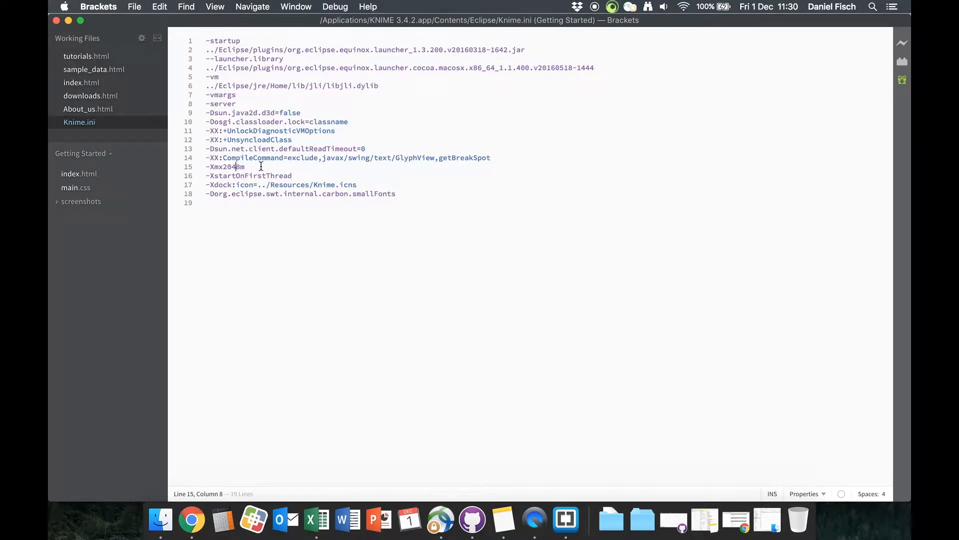
Change the memory setting on line 15 of Knime.ini to -Xmx16g, save the file and close the editor
drag(256, 167, 202, 167)
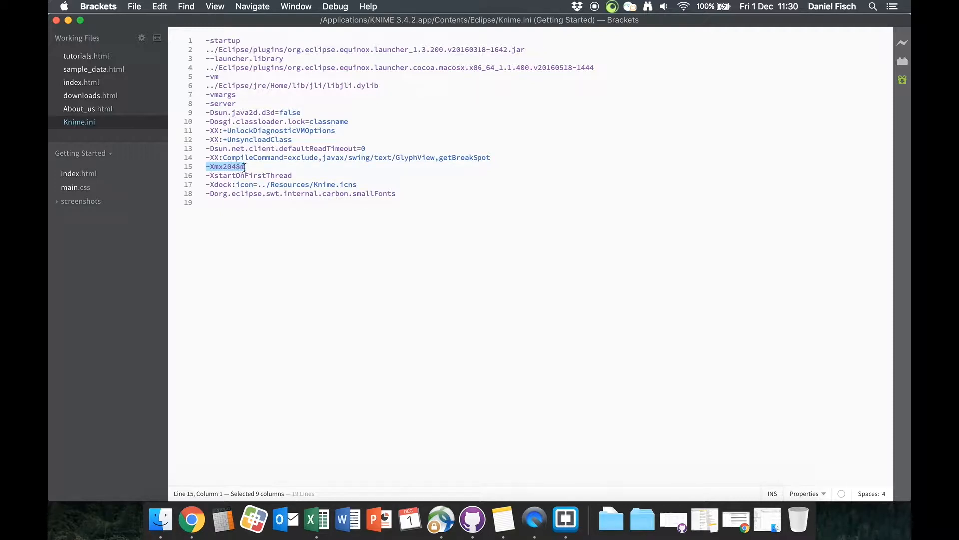
click(224, 166)
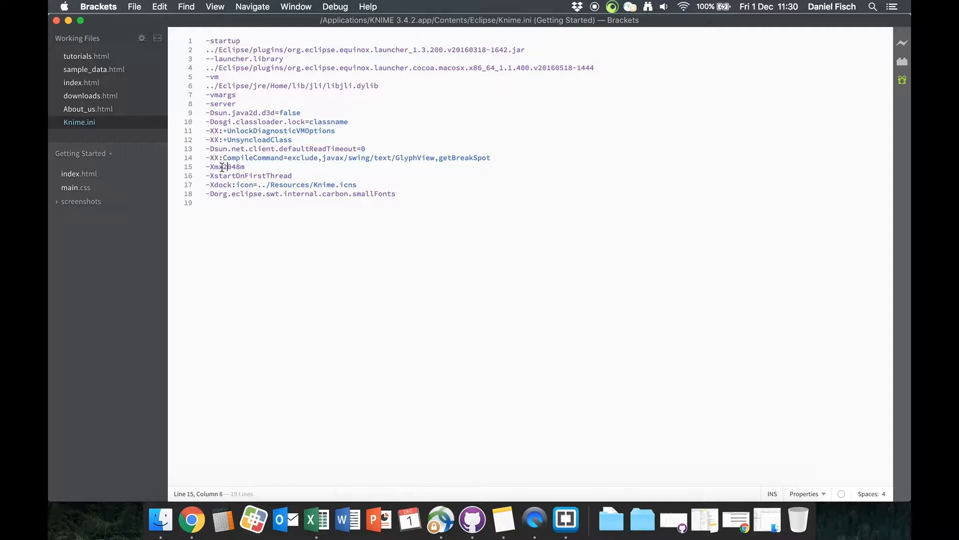
drag(223, 167, 249, 166)
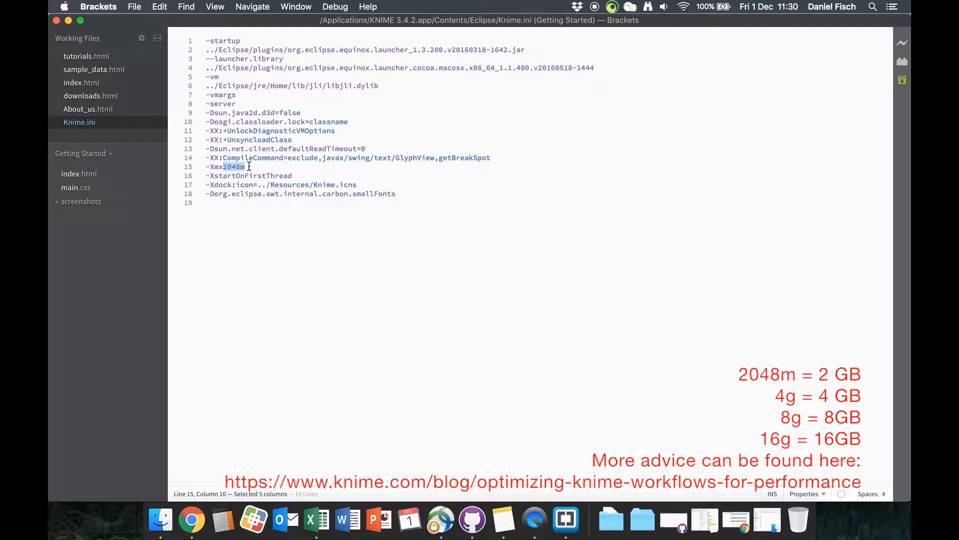
key(BackSpace)
text(16g)
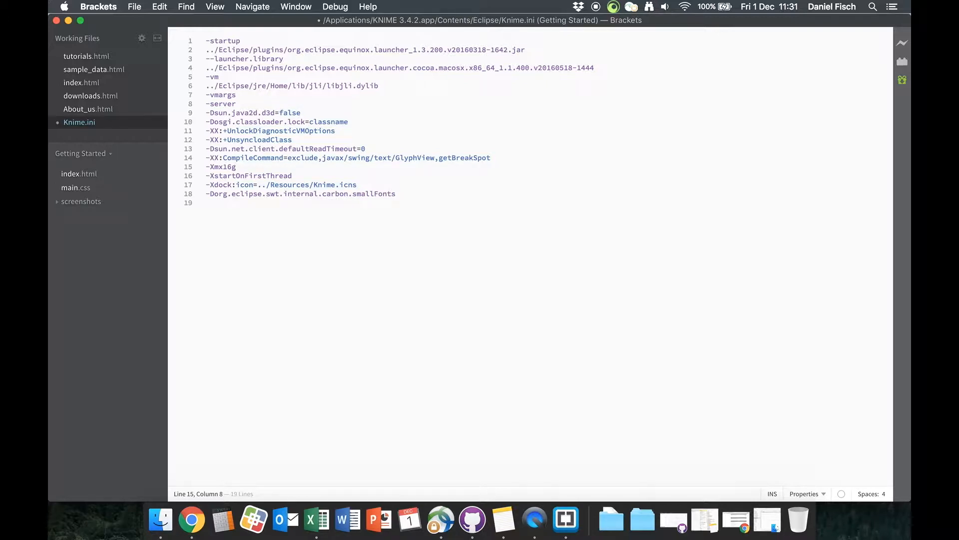
key(super+s)
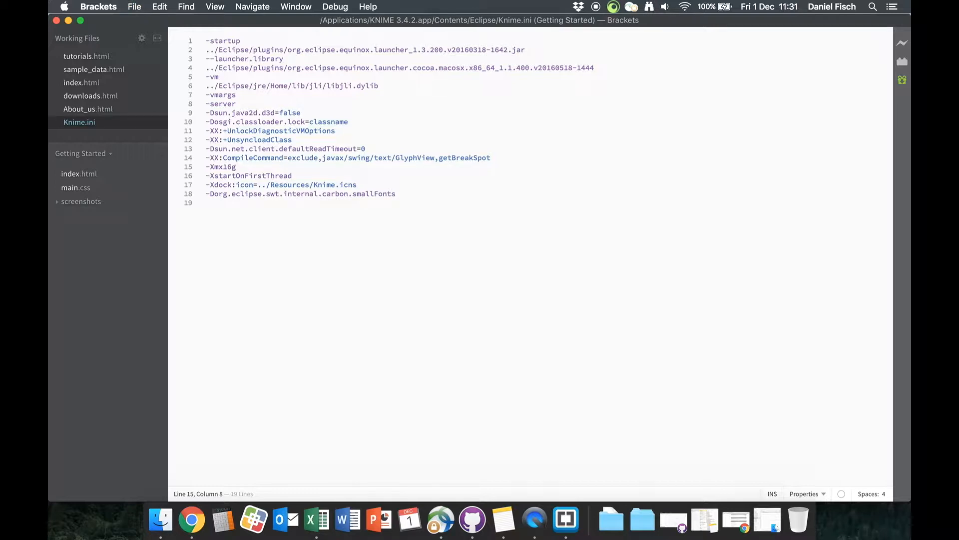
click(56, 21)
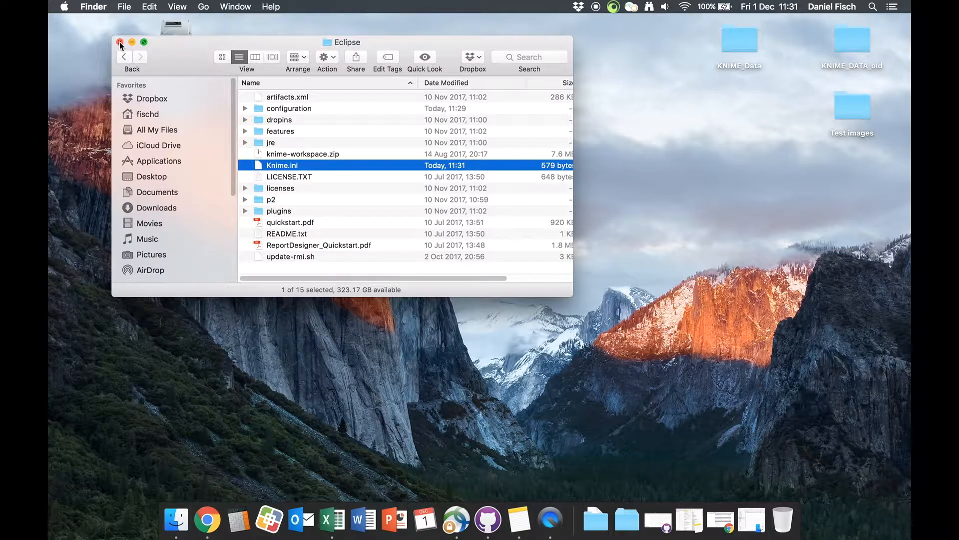
Go back from the Eclipse folder to Applications in Finder and move the window aside
click(124, 56)
click(123, 56)
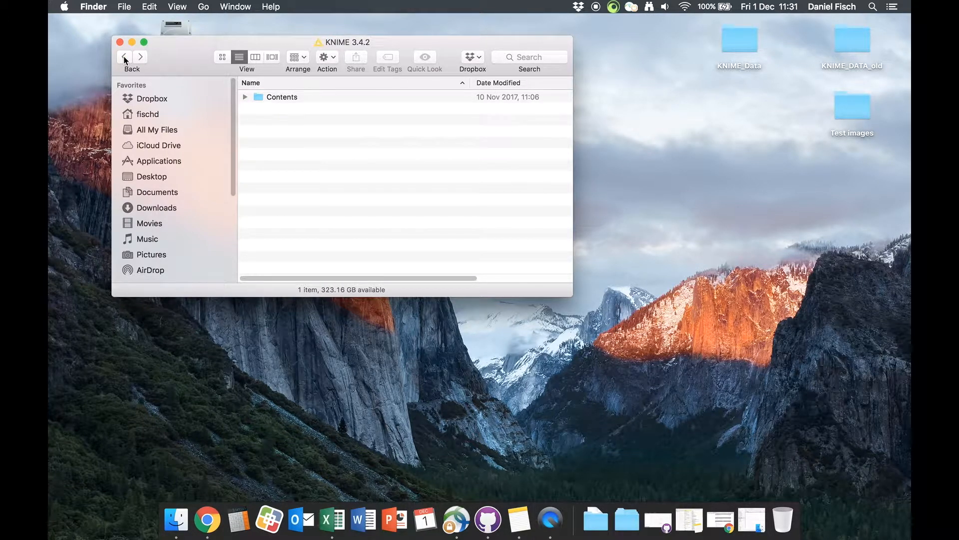
click(124, 57)
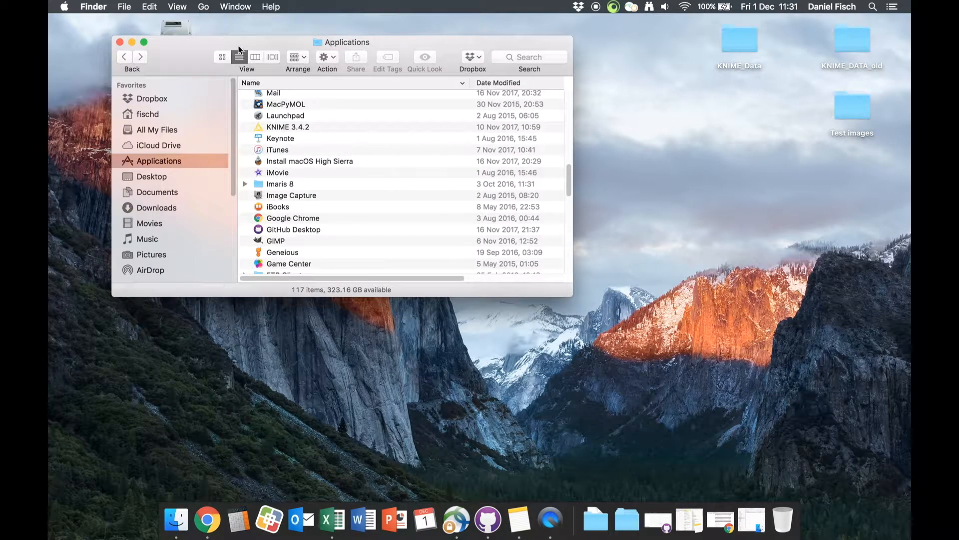
drag(236, 43, 174, 21)
Switch to Chrome to view the HRMAn website's home page, then minimise the browser window
click(723, 517)
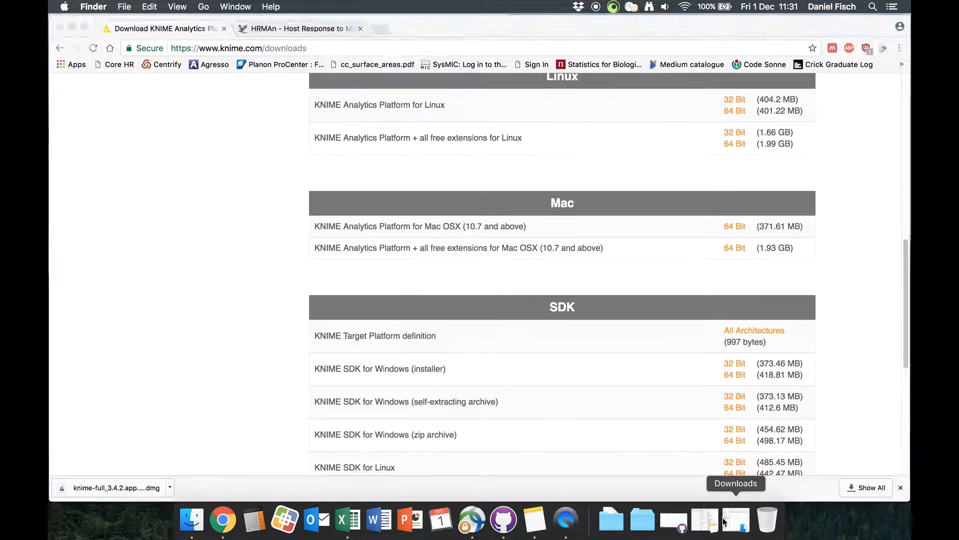
click(330, 28)
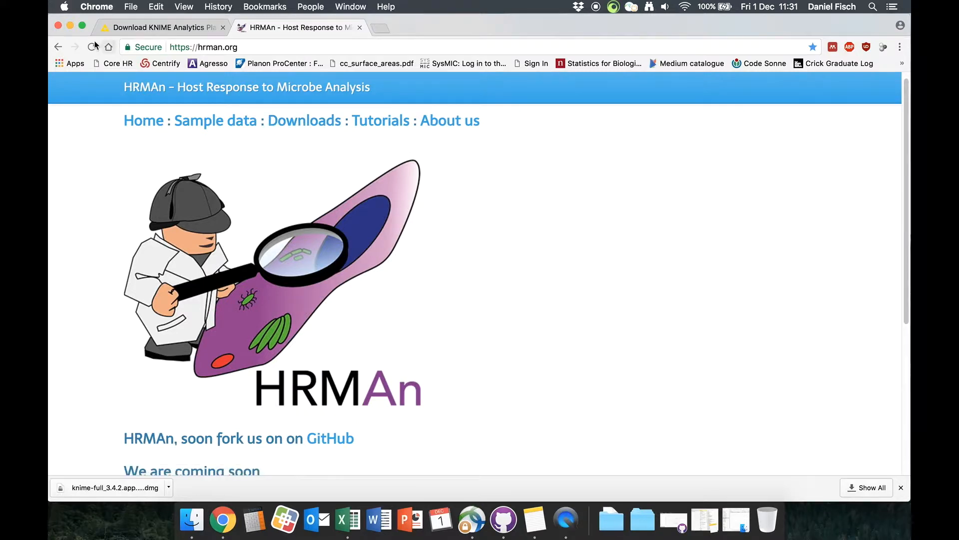
click(69, 26)
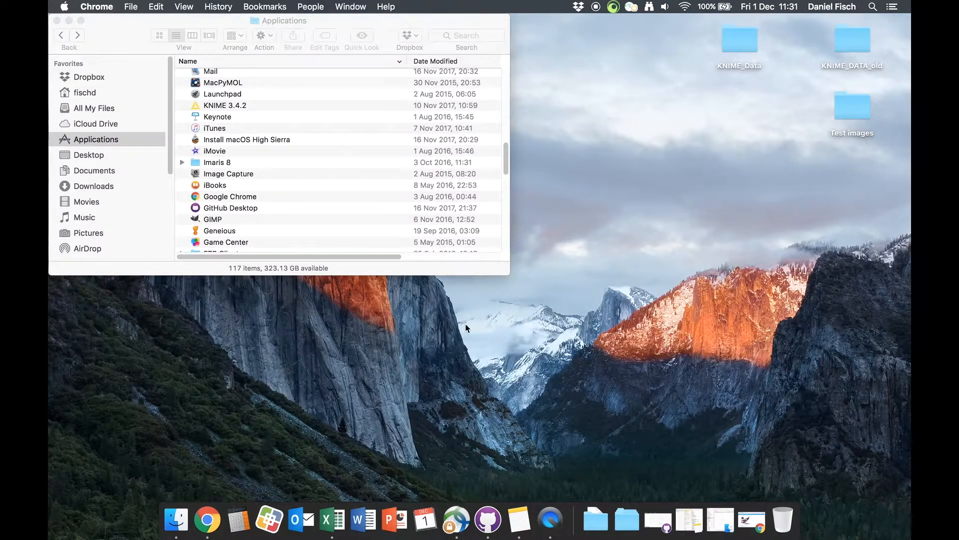
Copy the HRMAn folder from Downloads into the KNIME_Data folder on the Desktop
click(592, 522)
click(606, 399)
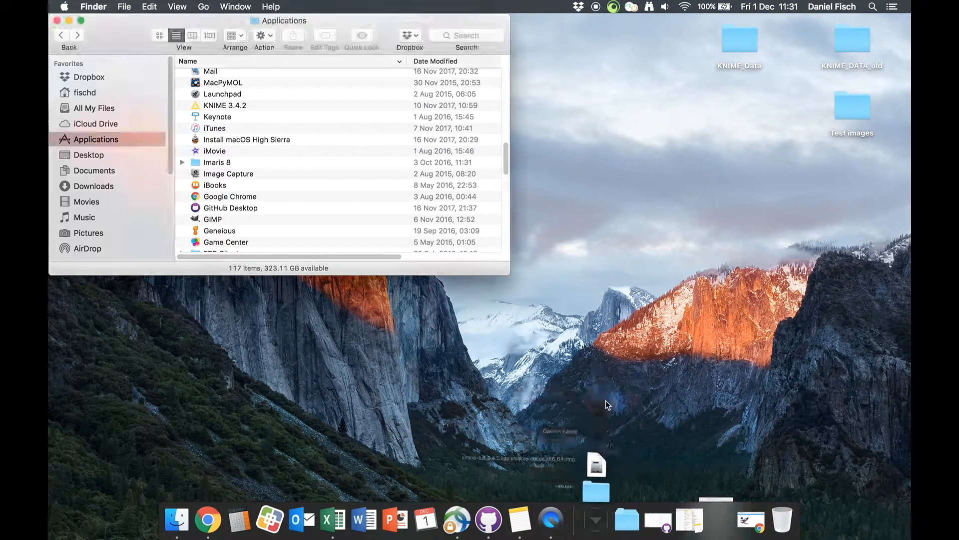
drag(327, 136, 117, 52)
click(200, 81)
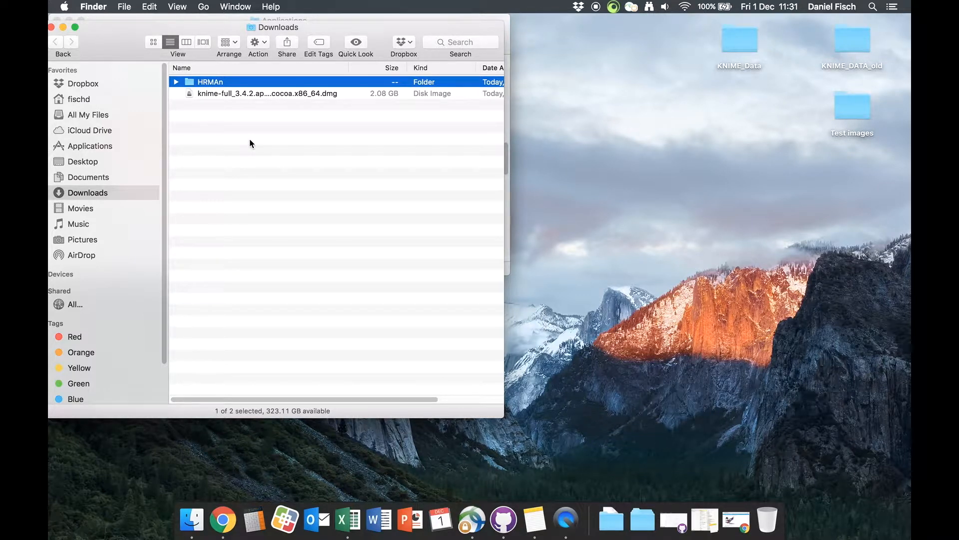
key(super+c)
click(663, 124)
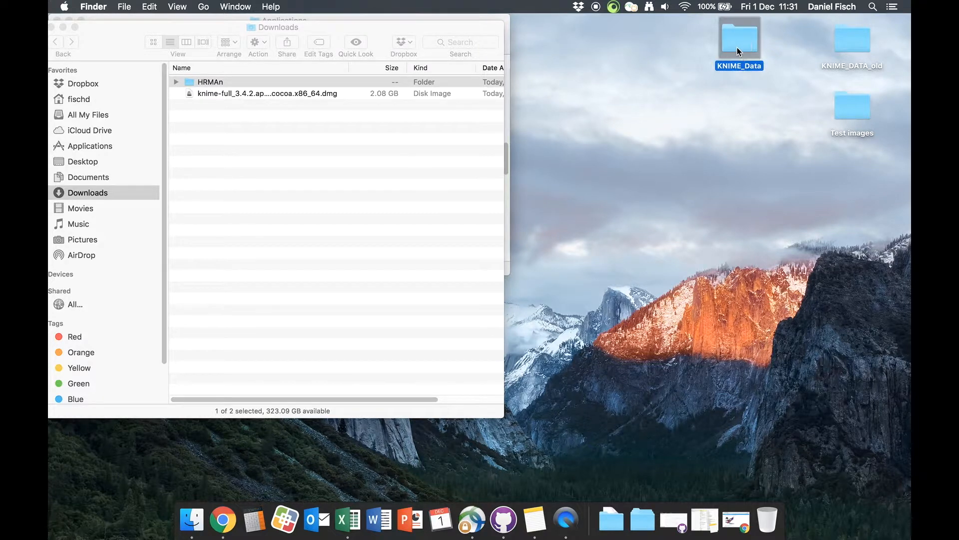
double_click(738, 47)
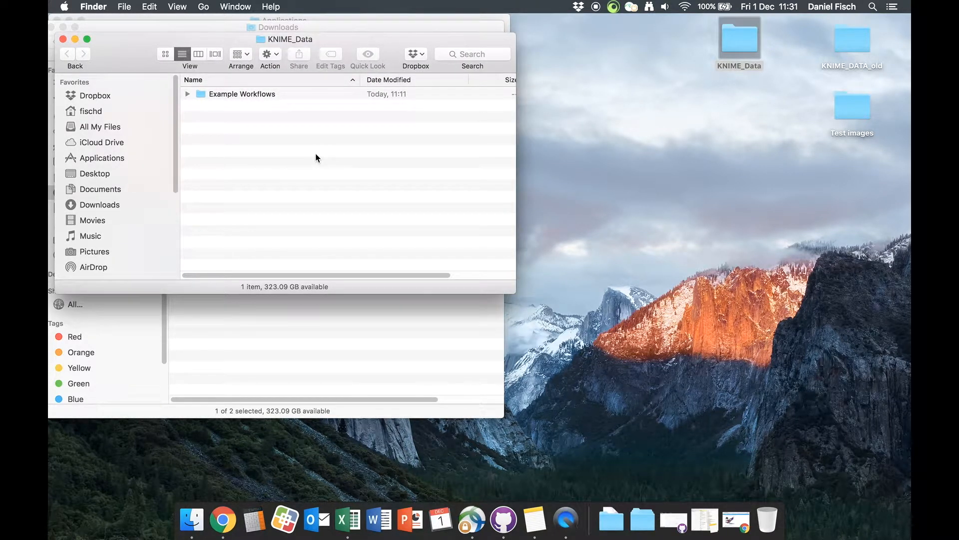
key(super+v)
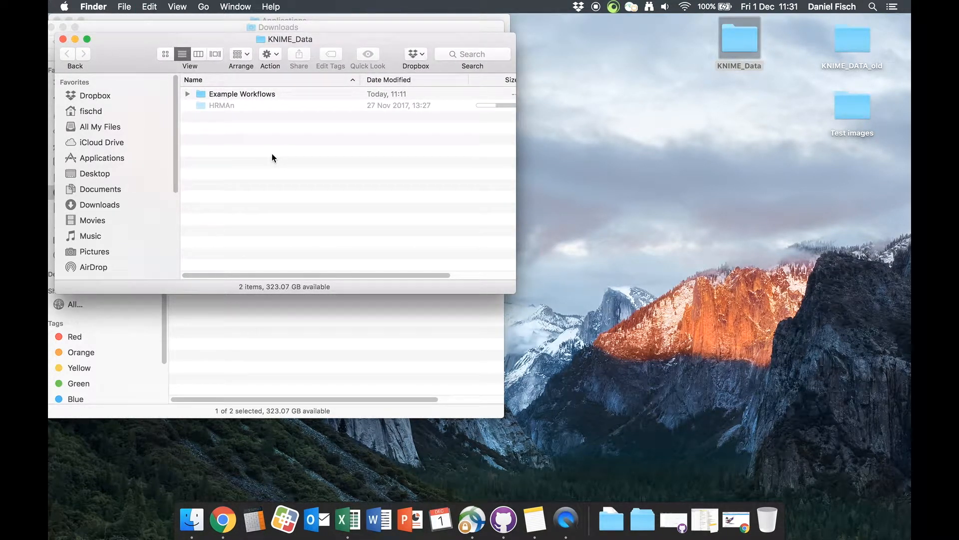
drag(142, 57, 287, 79)
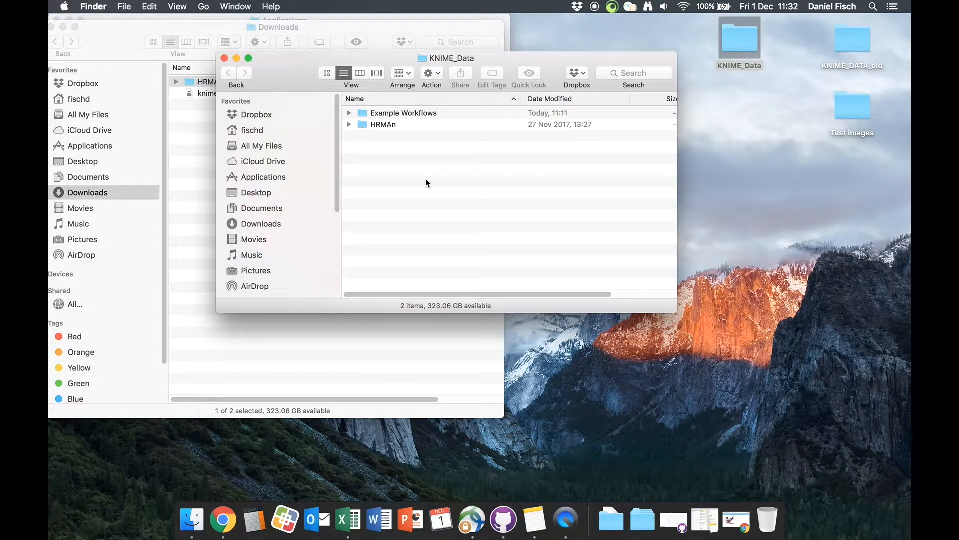
Create a new folder named Outputs in KNIME_Data
right_click(395, 163)
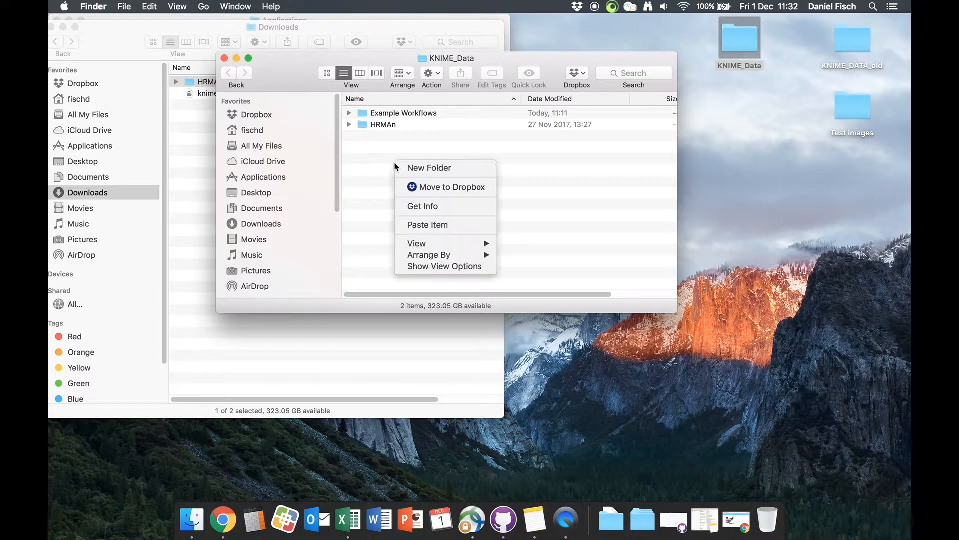
click(419, 170)
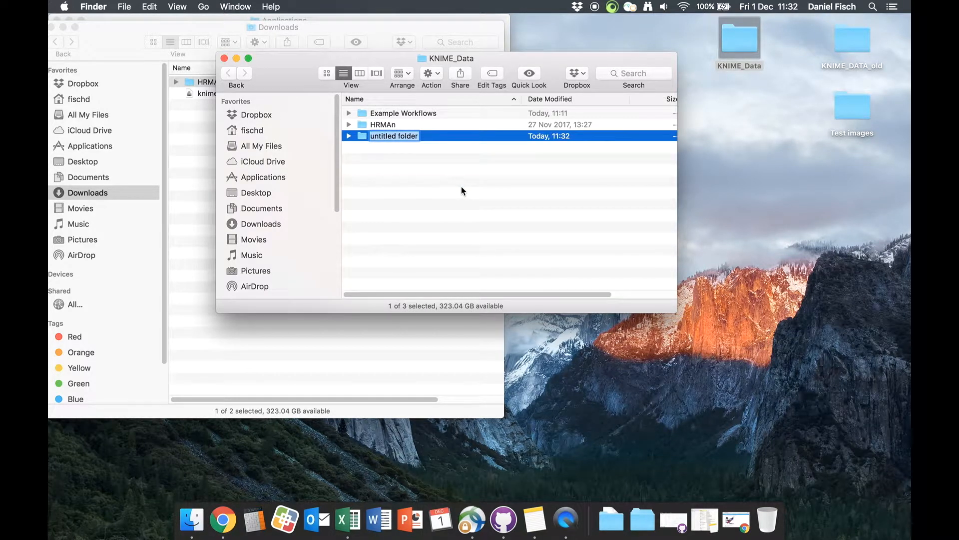
text(Outputs)
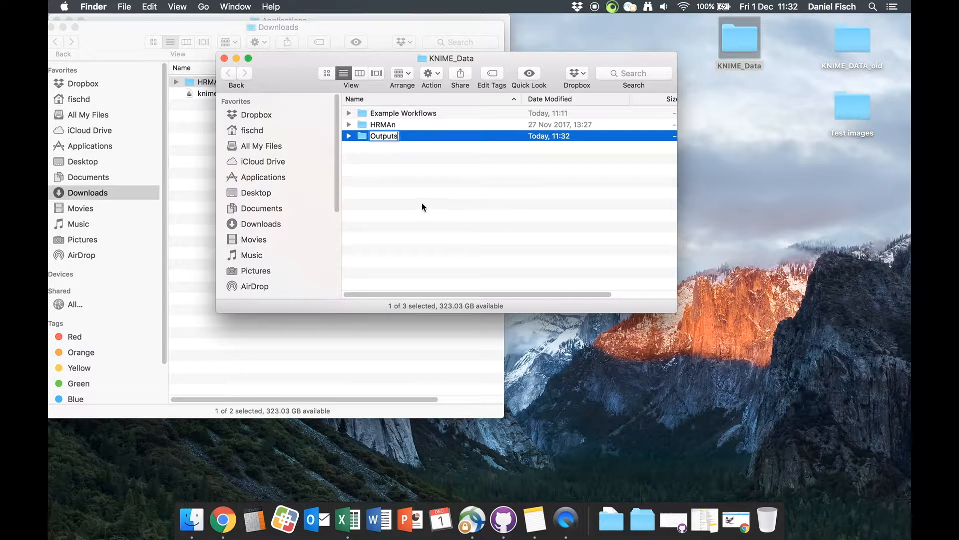
key(Return)
Add another folder named Learning datasets to KNIME_Data
click(386, 197)
right_click(386, 194)
click(400, 196)
text(Lear)
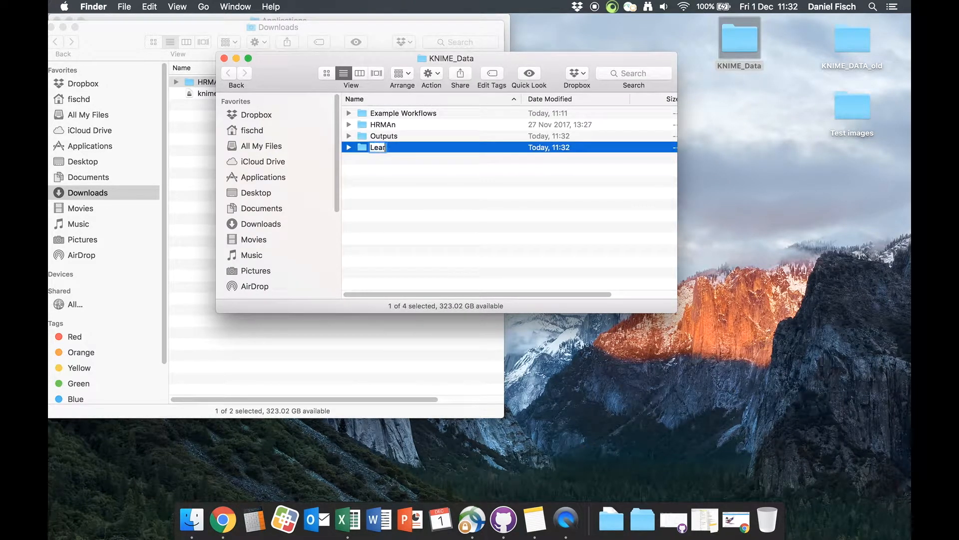
text(ning datasets)
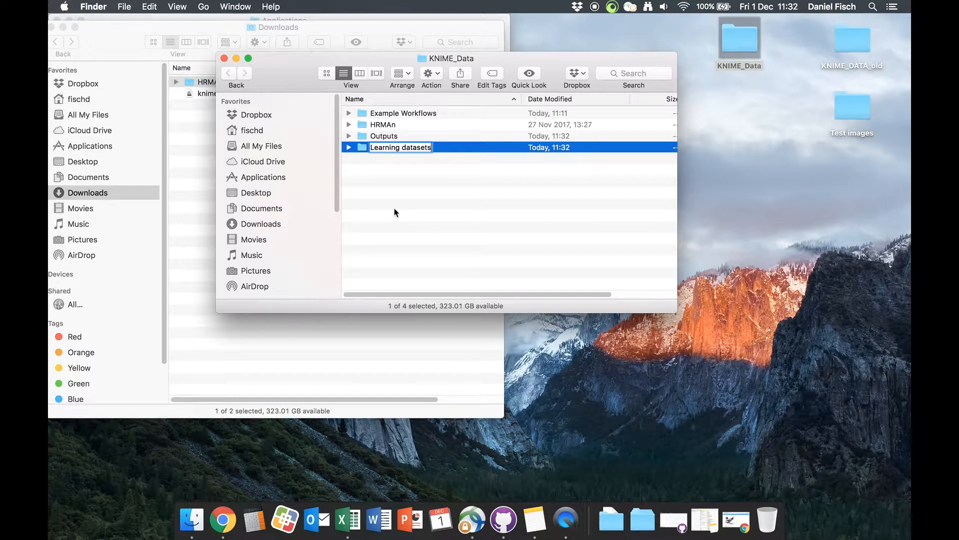
key(Return)
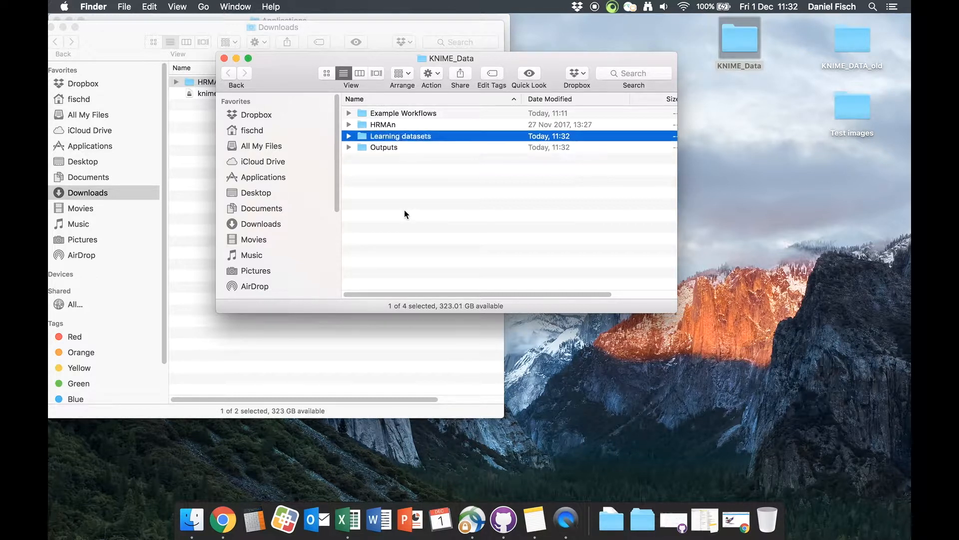
click(404, 214)
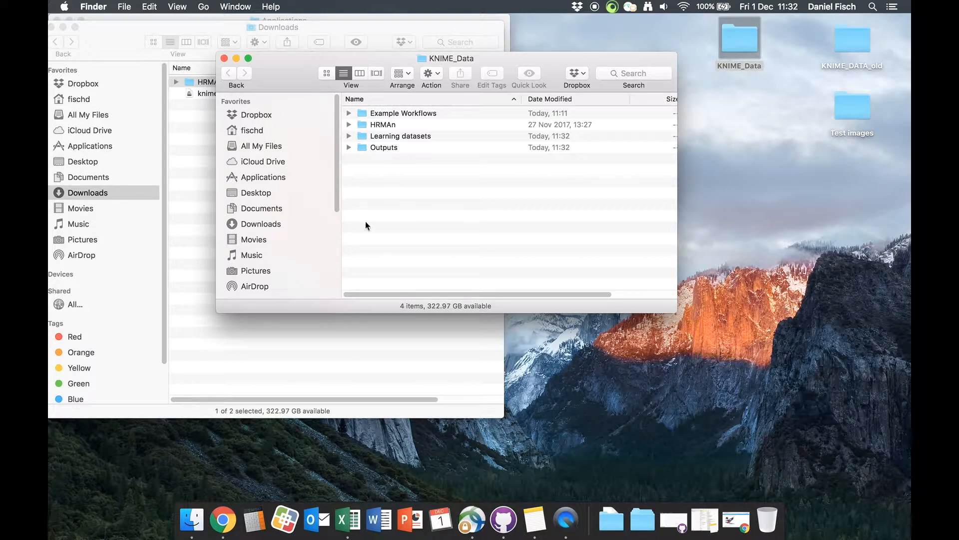
Create a blank workbook in Microsoft Excel and save it as Output1 in the Outputs folder of KNIME_Data on the Desktop
click(344, 510)
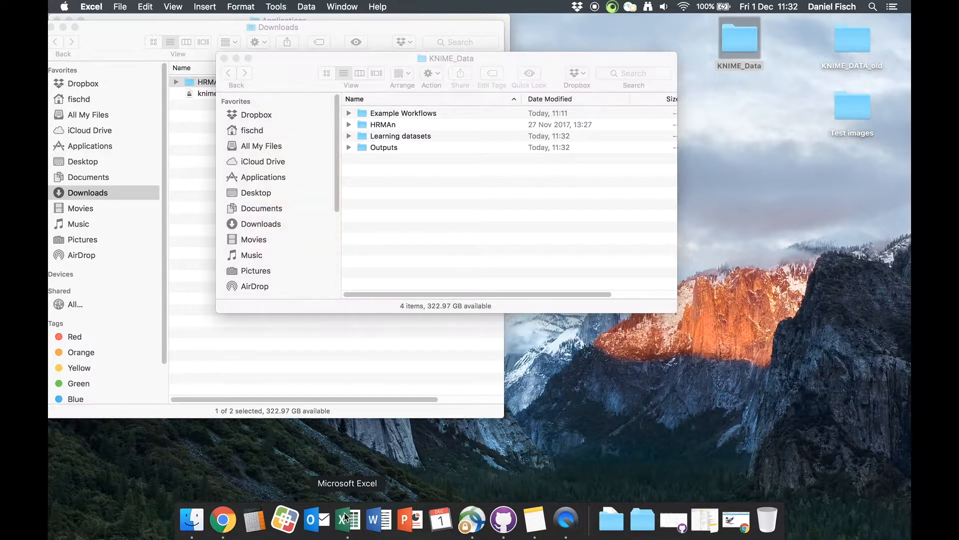
double_click(299, 157)
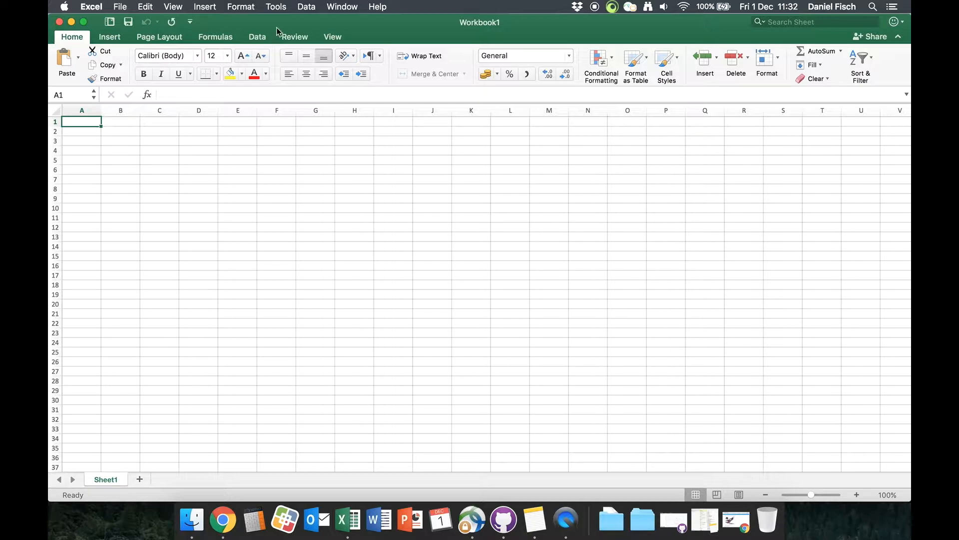
click(126, 7)
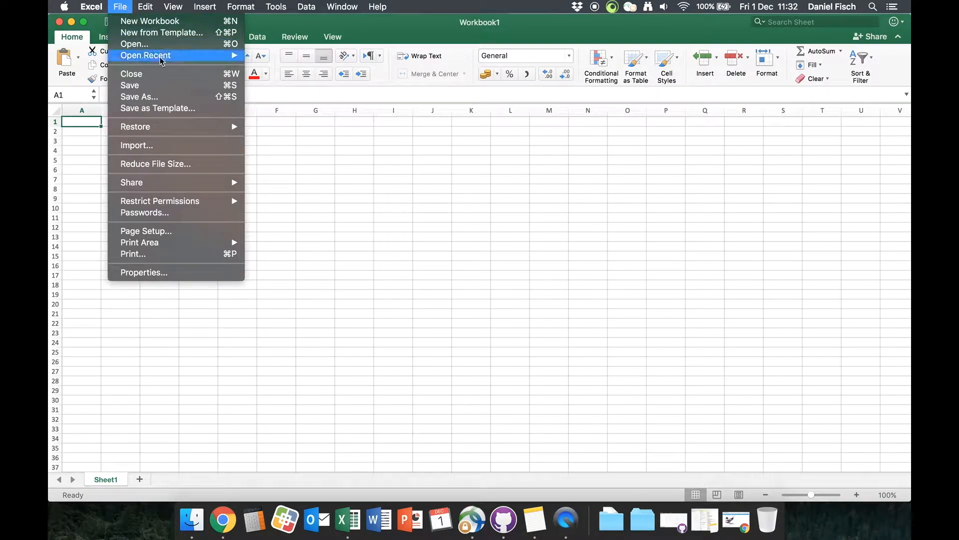
click(135, 96)
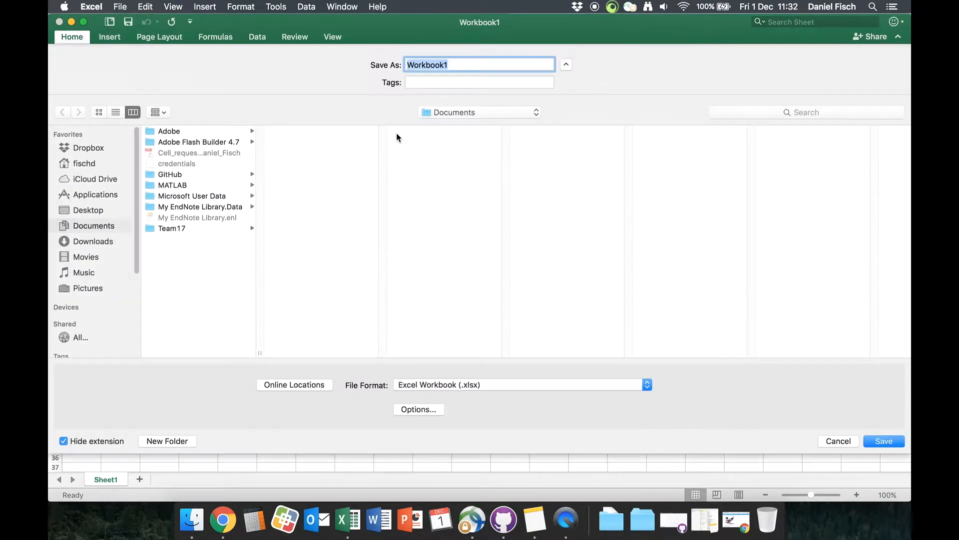
click(95, 210)
click(186, 142)
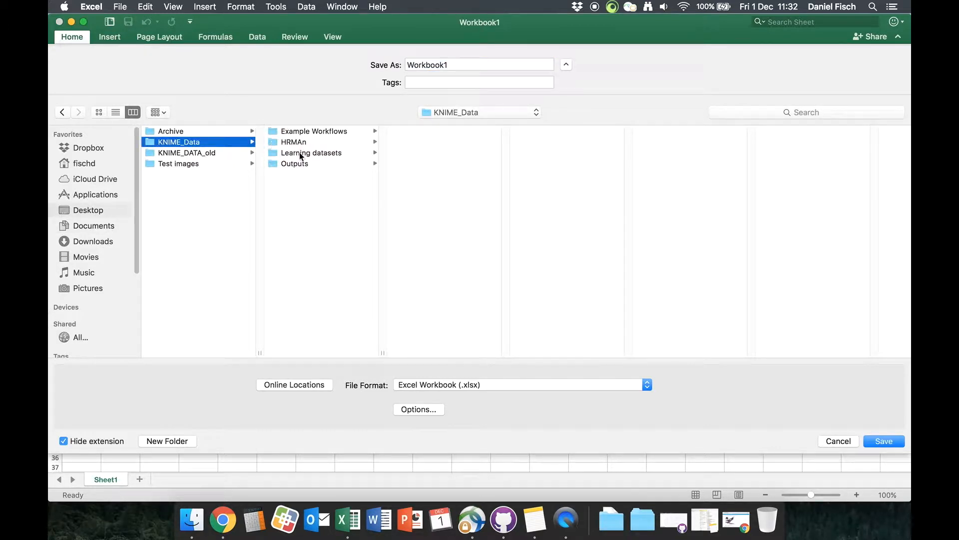
click(305, 163)
double_click(459, 63)
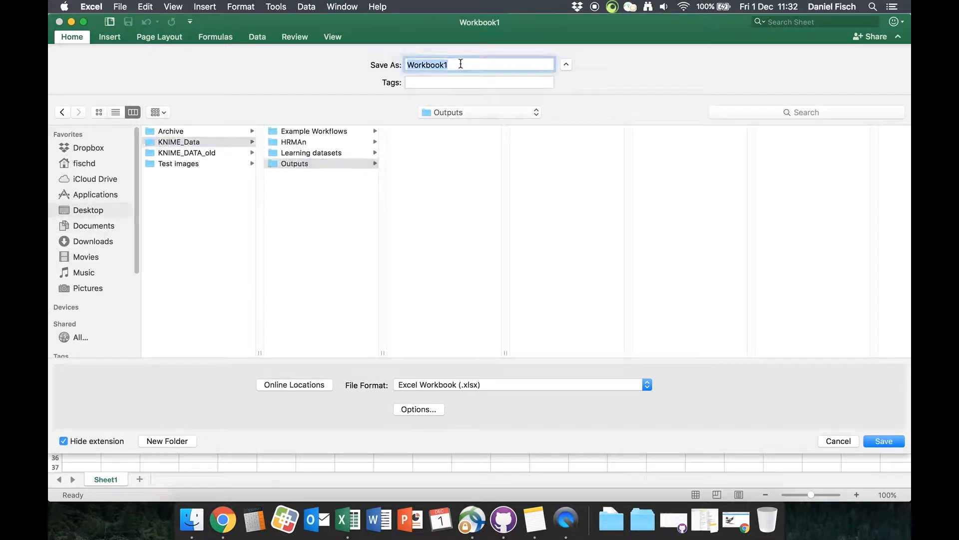
text(Output1)
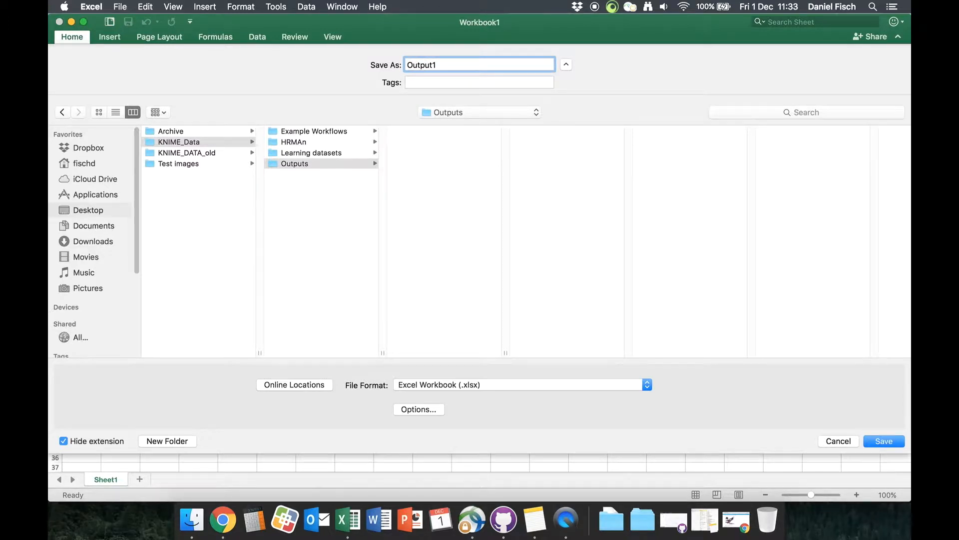
key(Return)
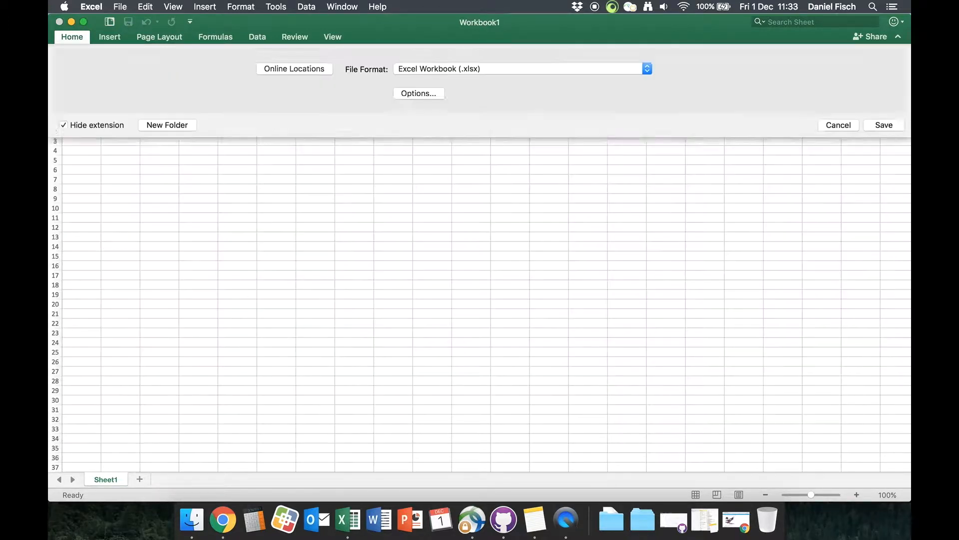
Save a copy of the blank workbook as Outputs2 in the Outputs folder of KNIME_Data
click(117, 7)
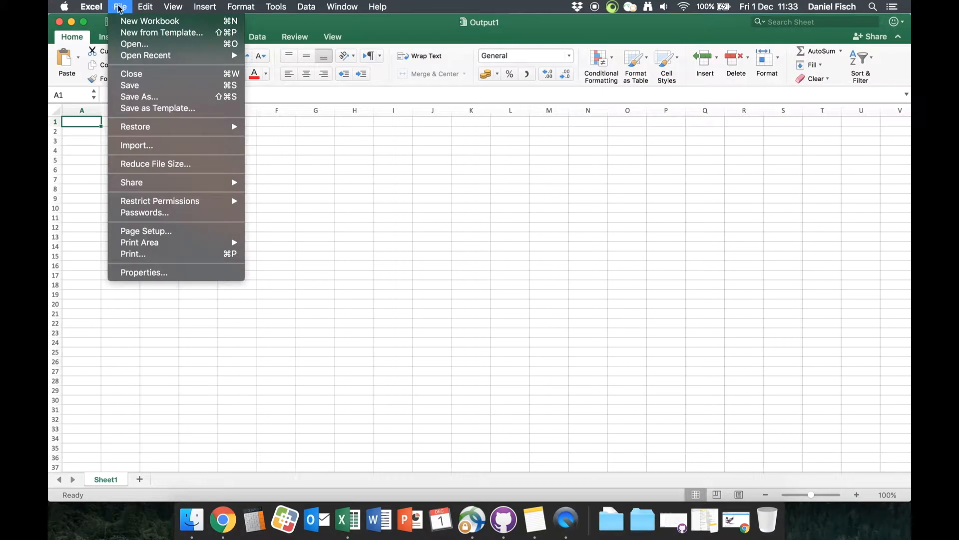
click(141, 98)
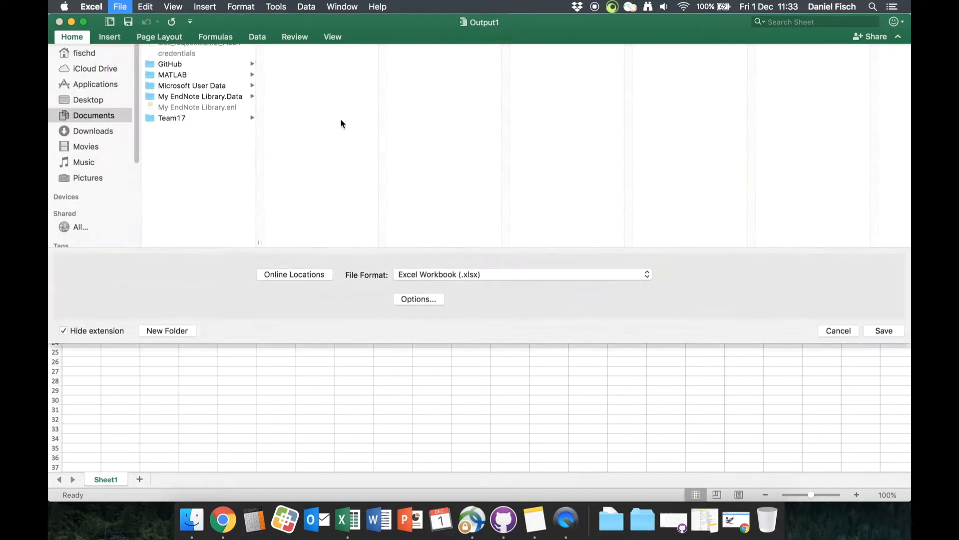
text(Outputs)
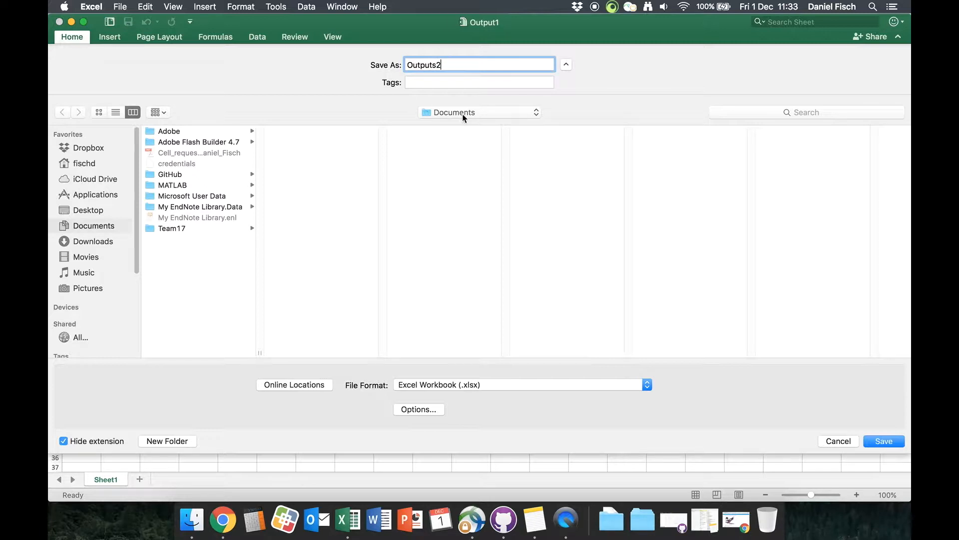
text(2)
click(492, 112)
click(440, 188)
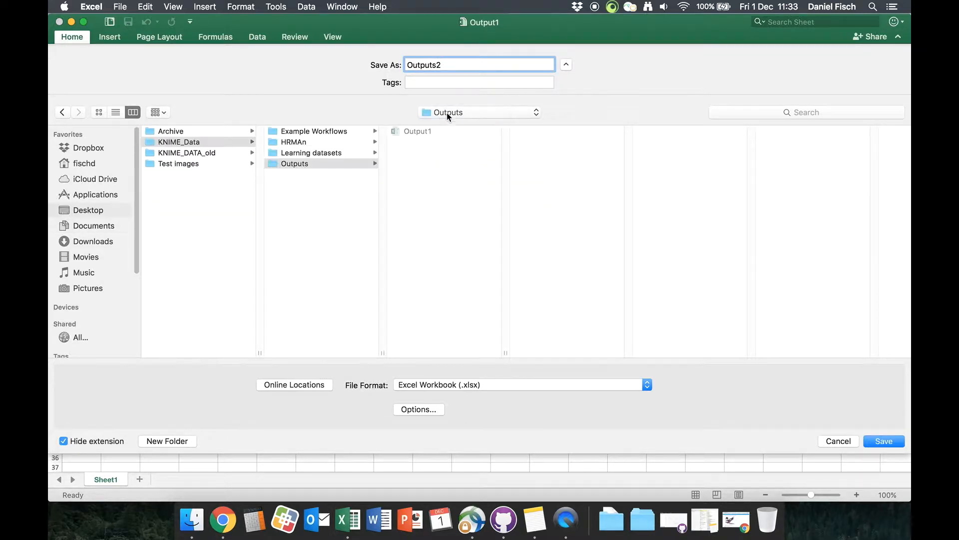
click(884, 440)
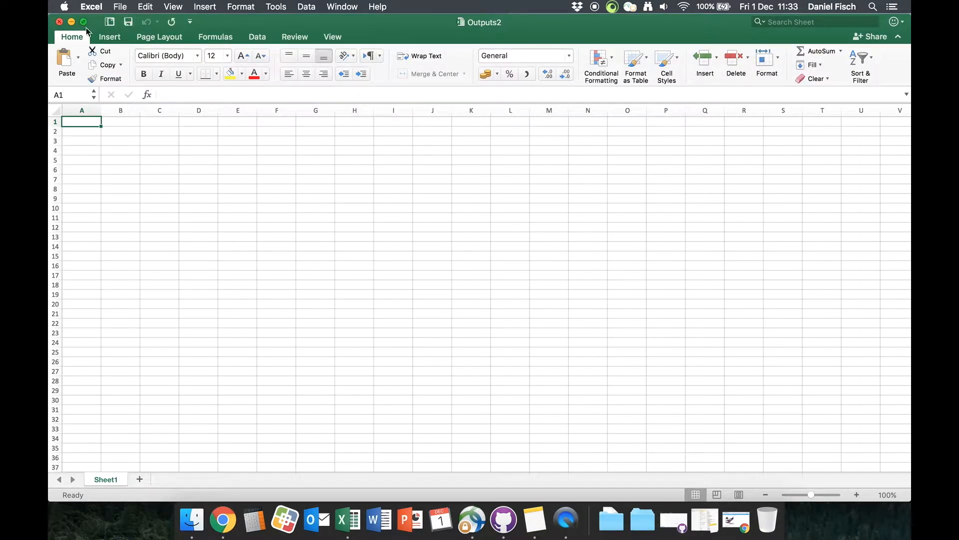
Close the Outputs2 workbook and the KNIME_Data and Downloads folder windows
click(59, 22)
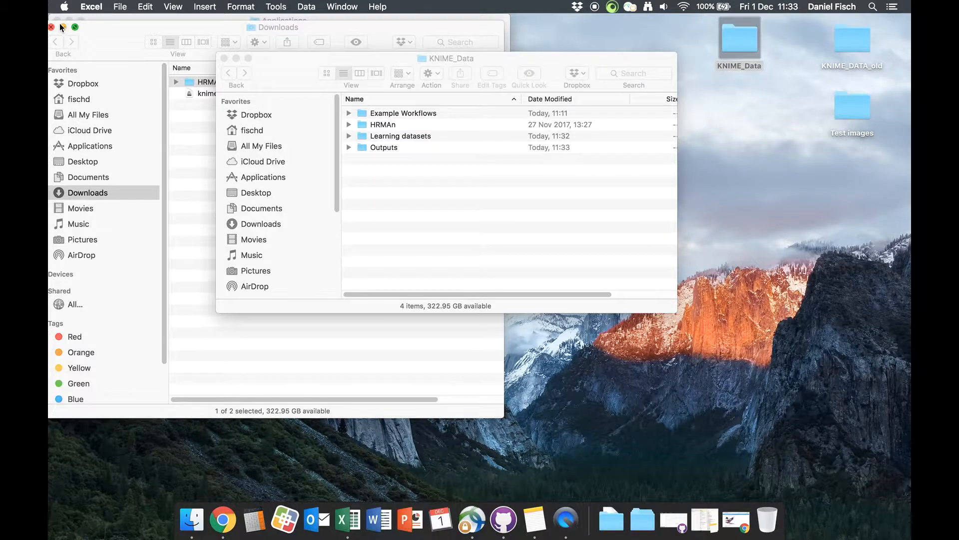
click(297, 72)
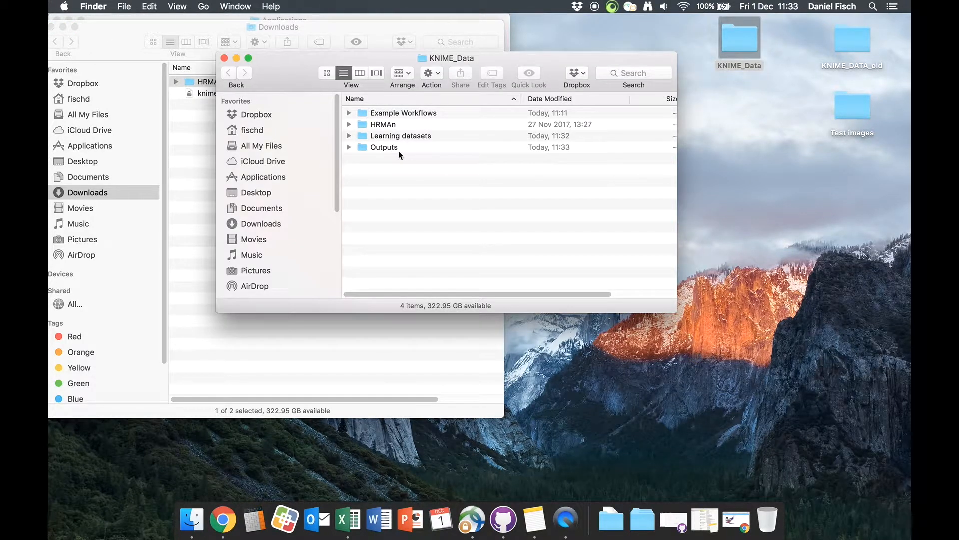
click(224, 58)
drag(200, 32, 274, 39)
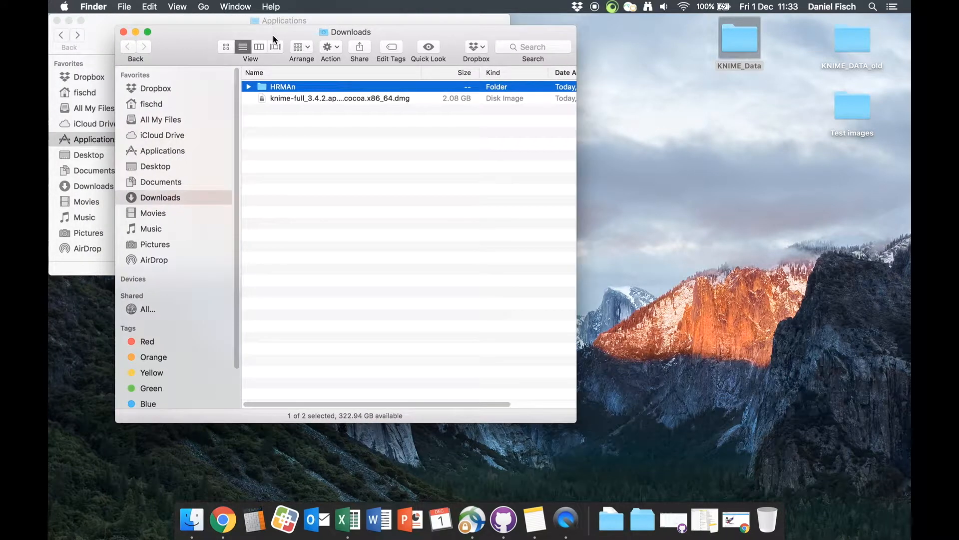
click(124, 32)
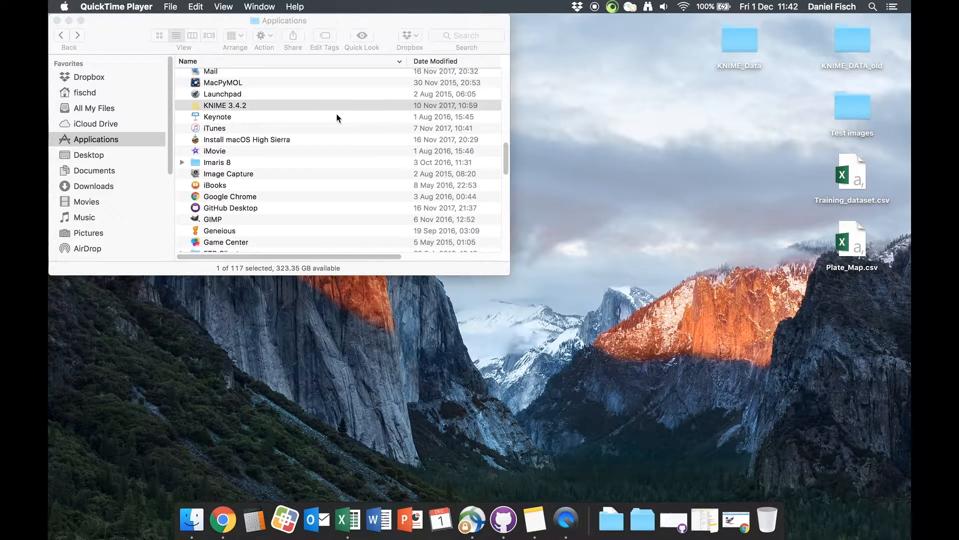
Launch KNIME 3.4.2 from the Applications folder and locate the HRMAn workflow in the local workspace
double_click(234, 106)
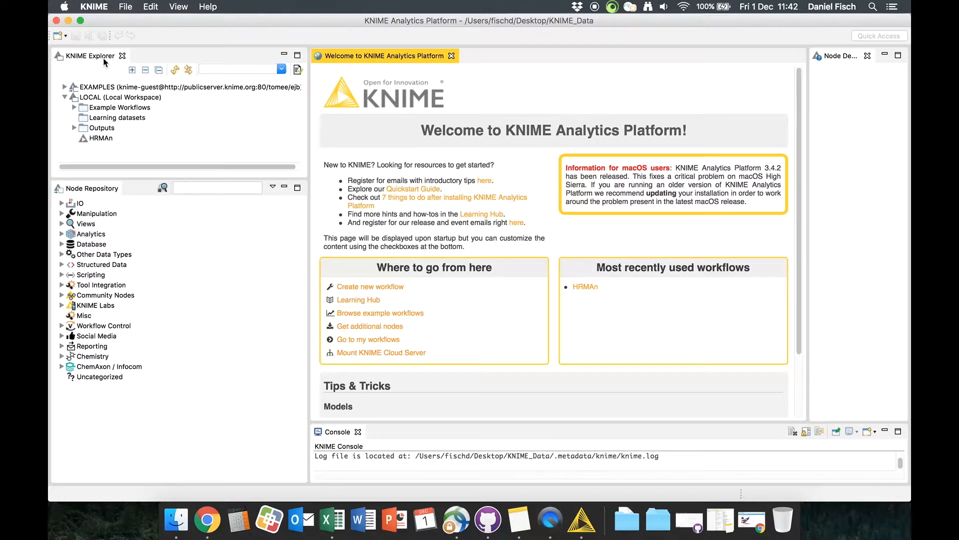
double_click(107, 138)
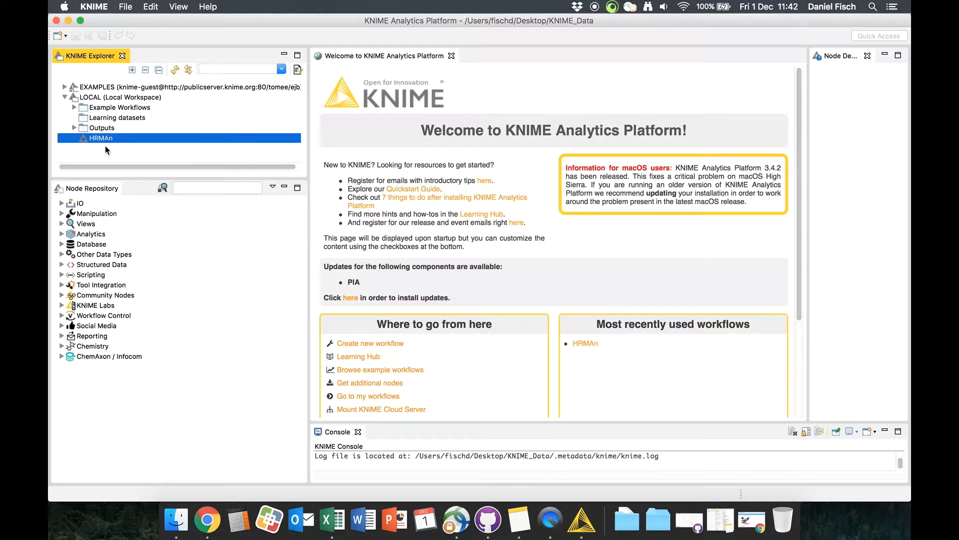
click(103, 146)
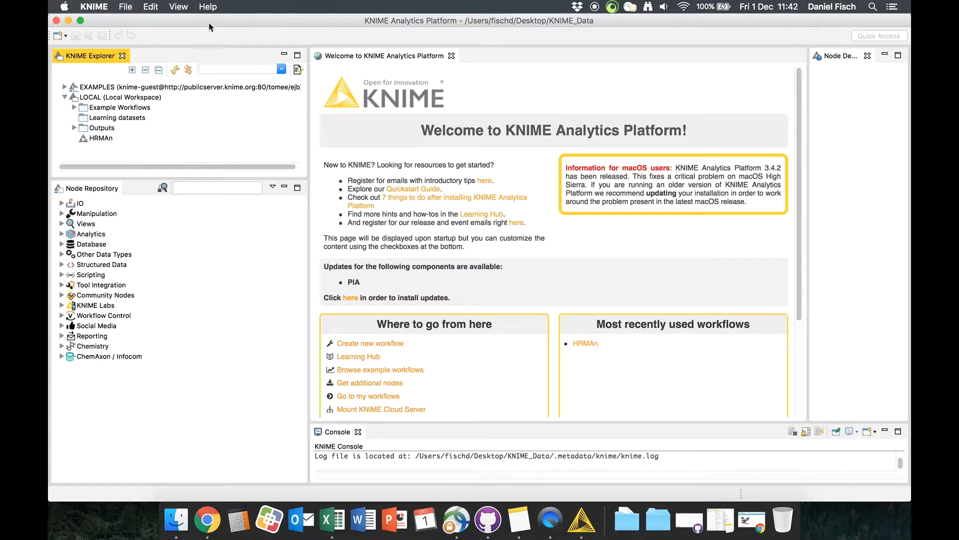
Enable the KNIME Partner Update Site and Stable Community Contributions as available software sites, and close the software installation dialog
click(207, 7)
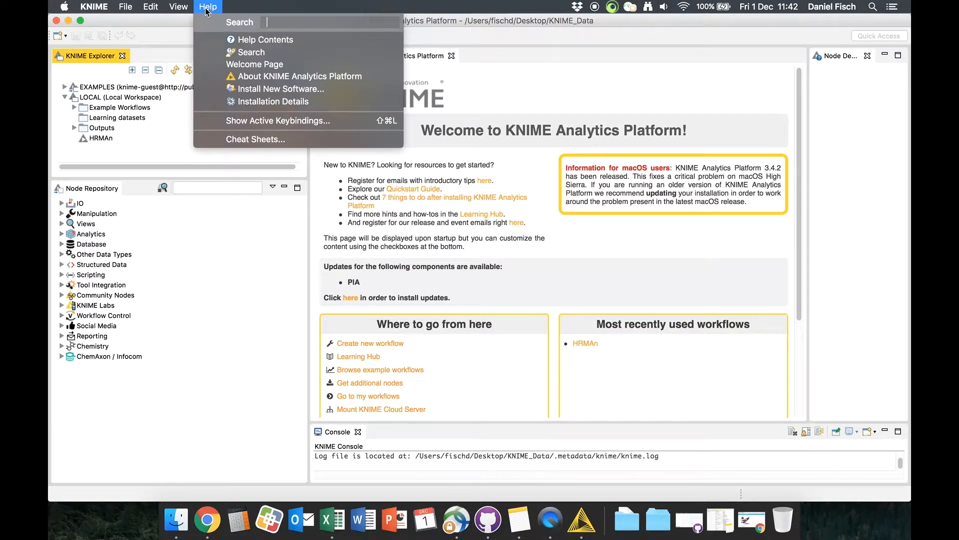
click(256, 89)
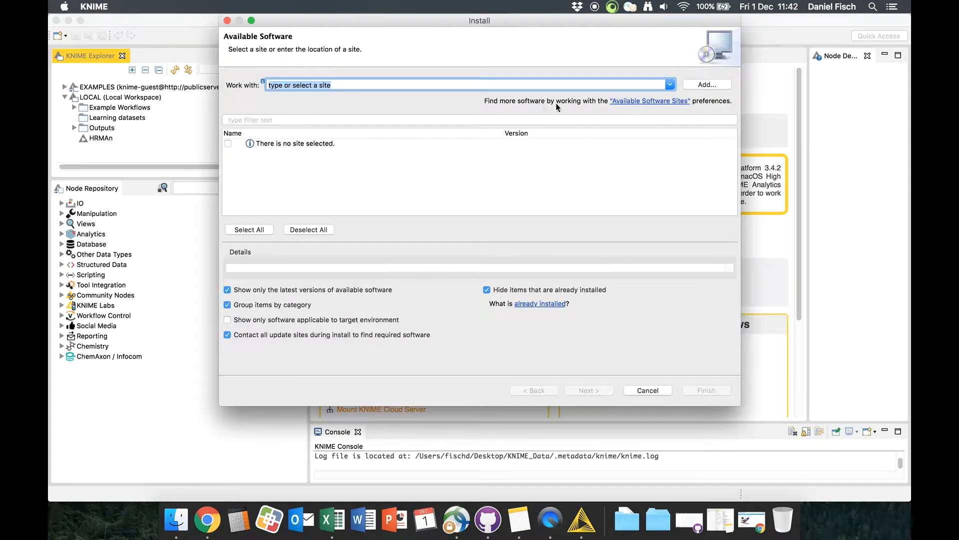
click(629, 101)
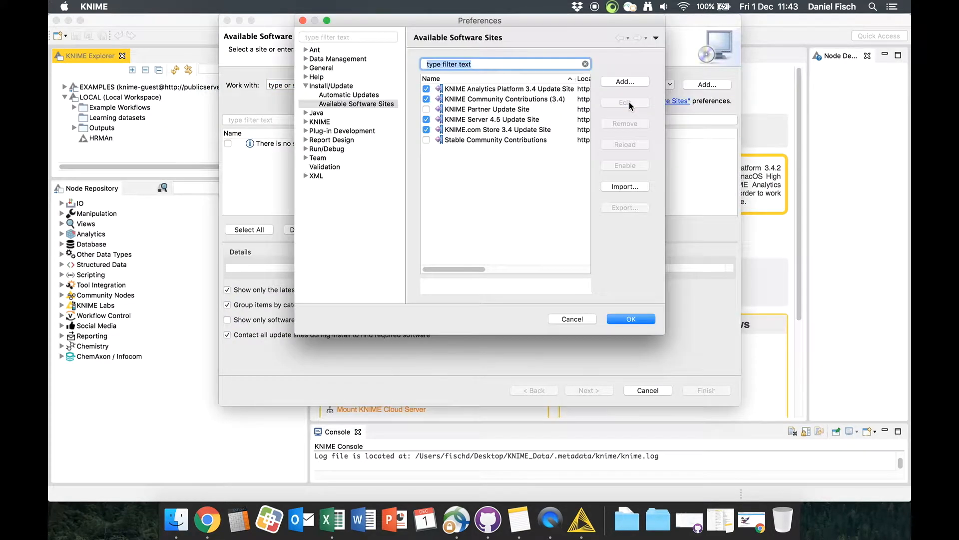
click(426, 110)
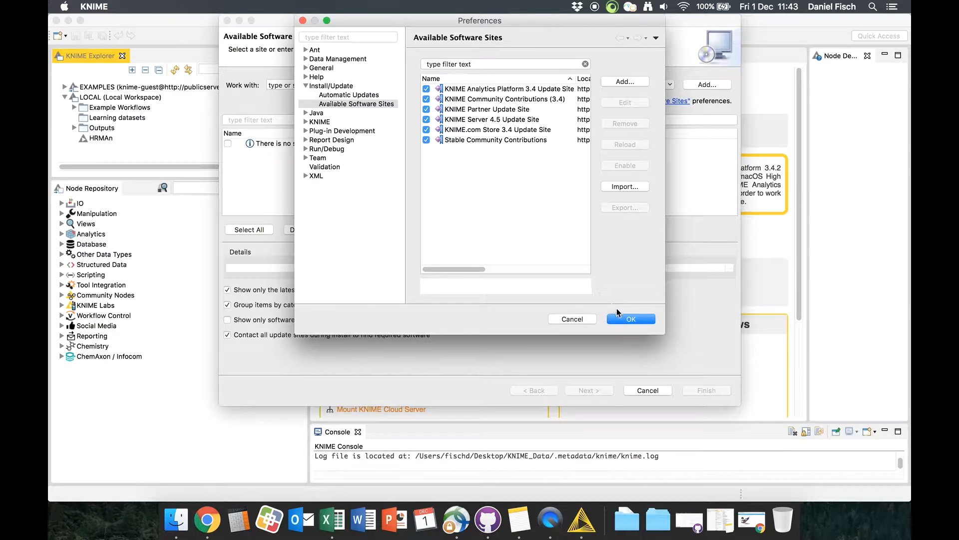
click(623, 319)
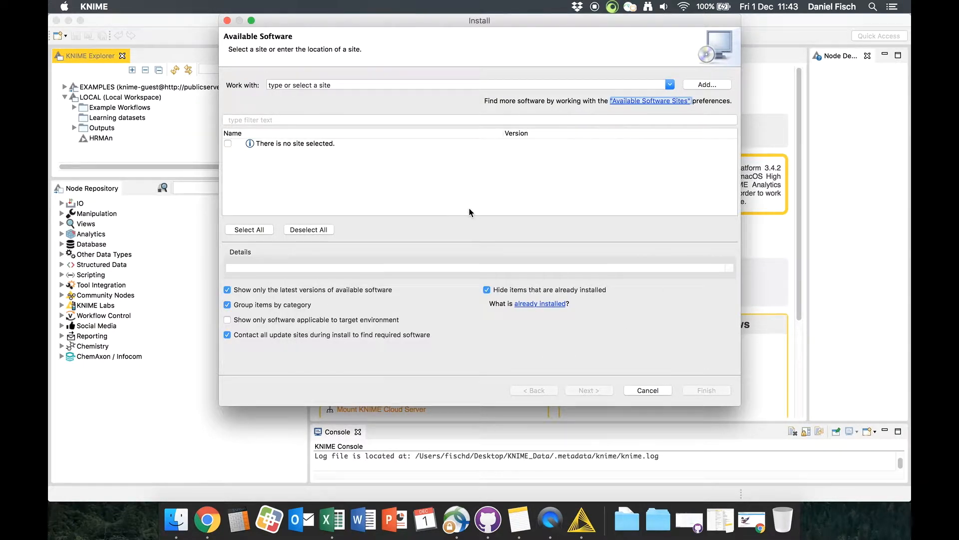
click(227, 20)
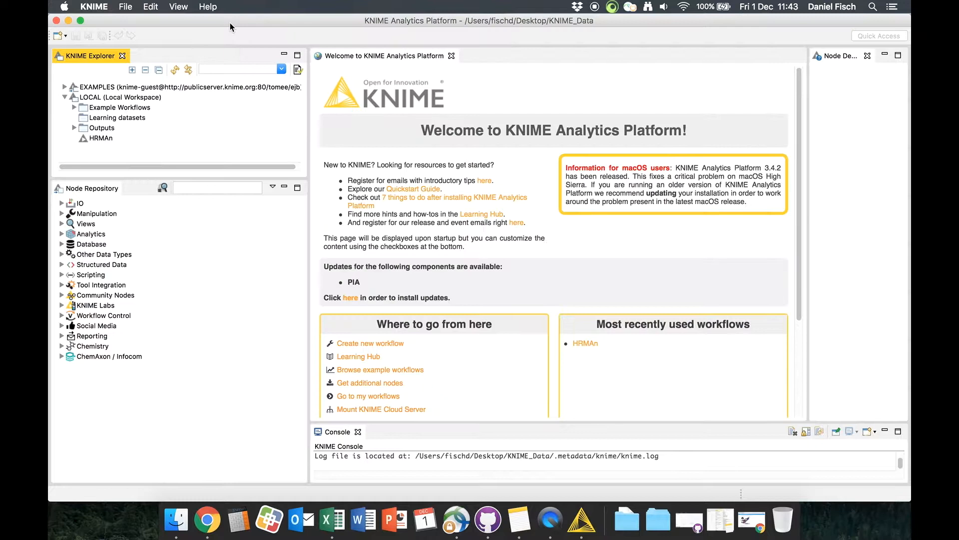
Close the welcome page and open the HRMAn workflow from the local workspace
click(452, 57)
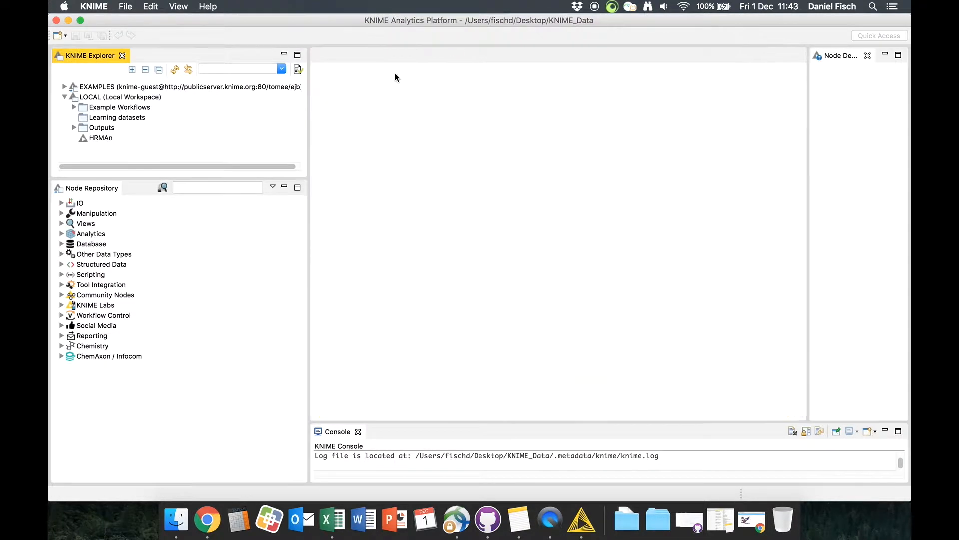
double_click(96, 140)
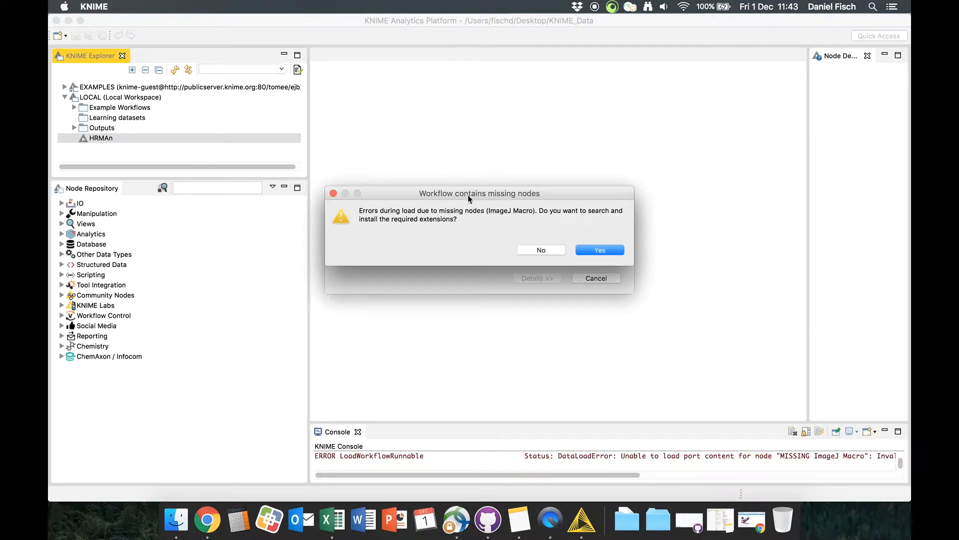
drag(455, 198, 456, 197)
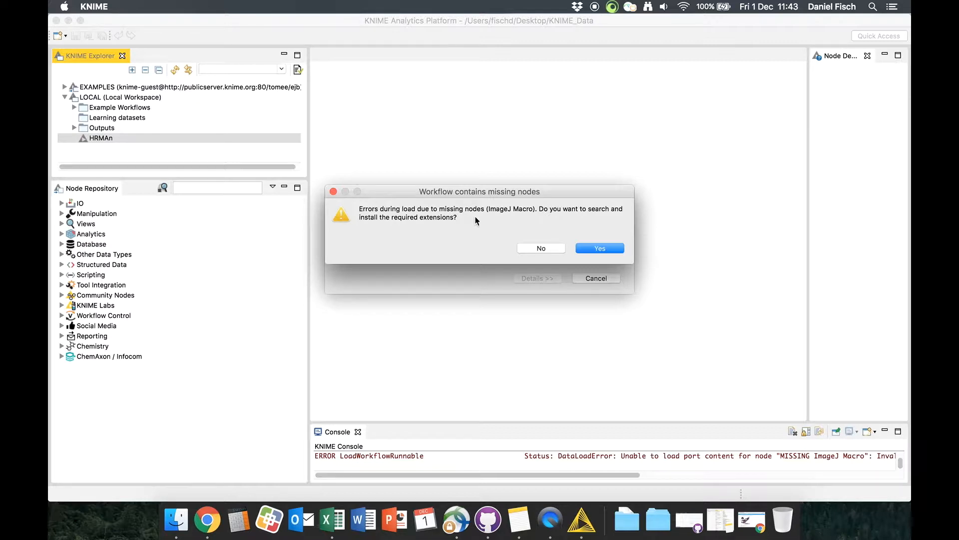
Install the missing KNIME Image Processing - ImageJ Integration (Beta) extension, accepting its license and unsigned content, and restart KNIME
click(600, 248)
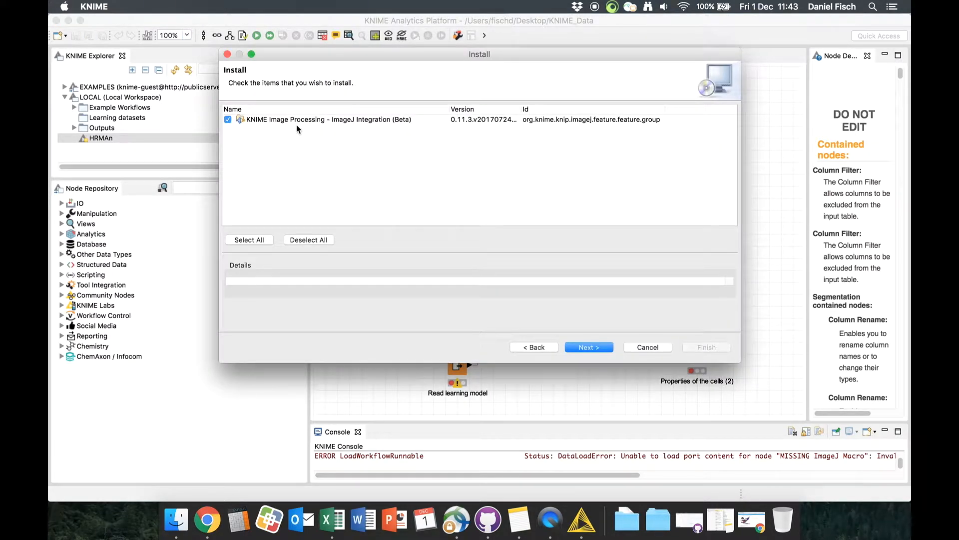
click(589, 348)
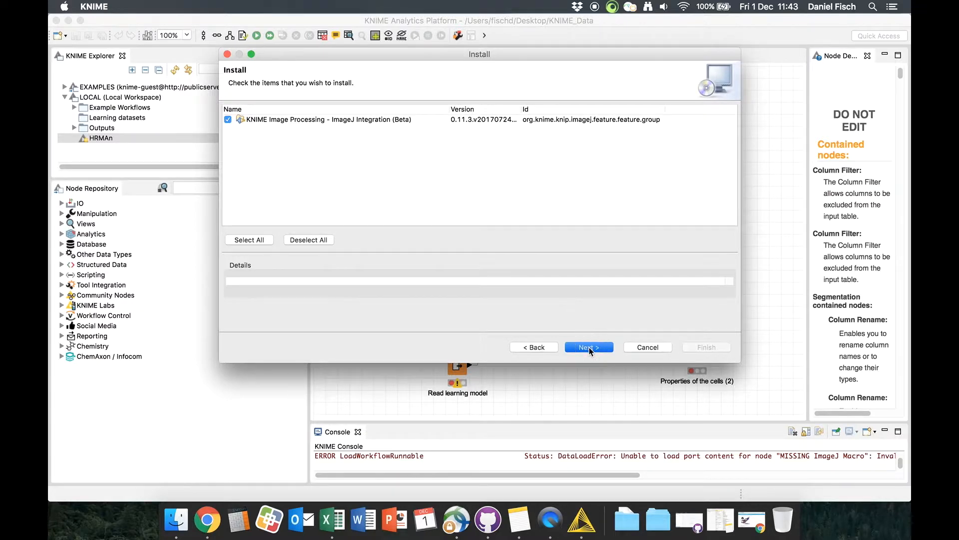
click(589, 348)
click(338, 278)
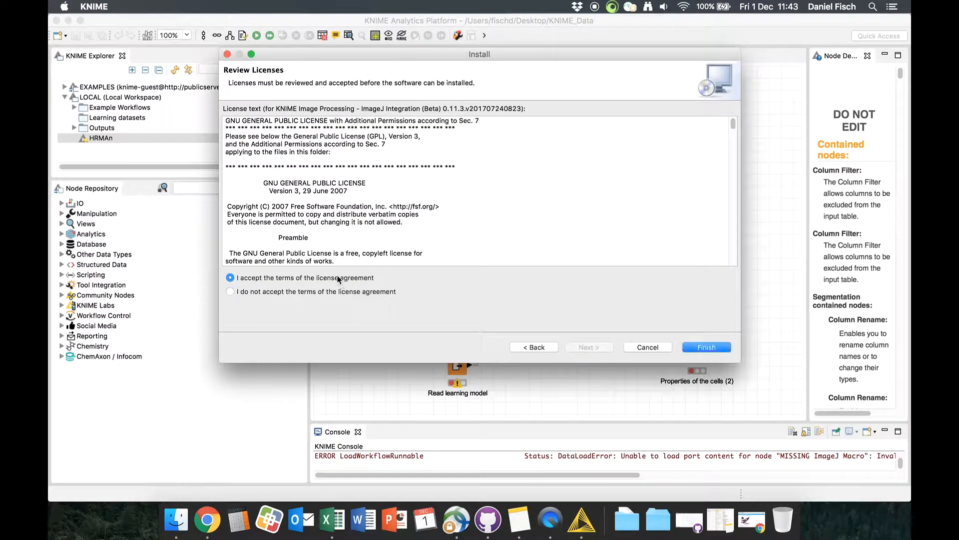
click(710, 349)
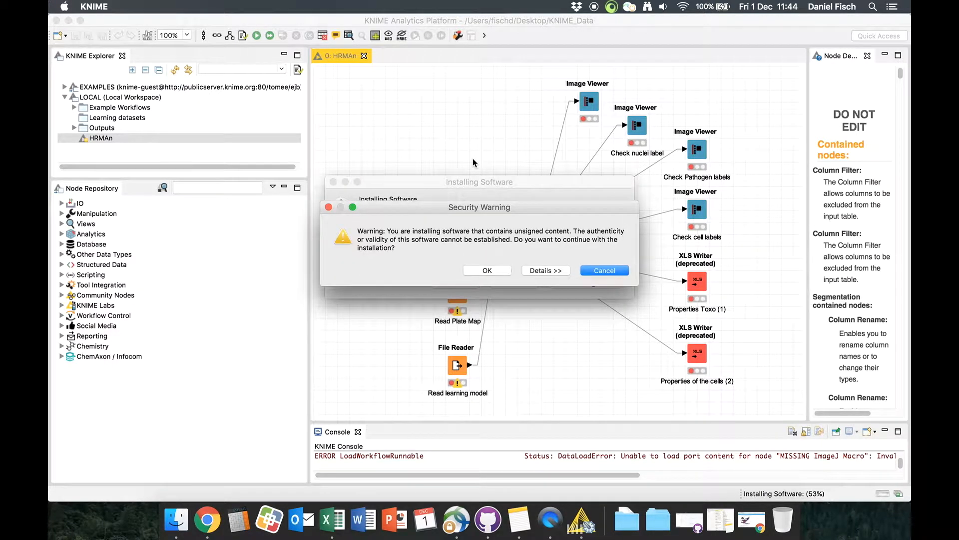
click(486, 269)
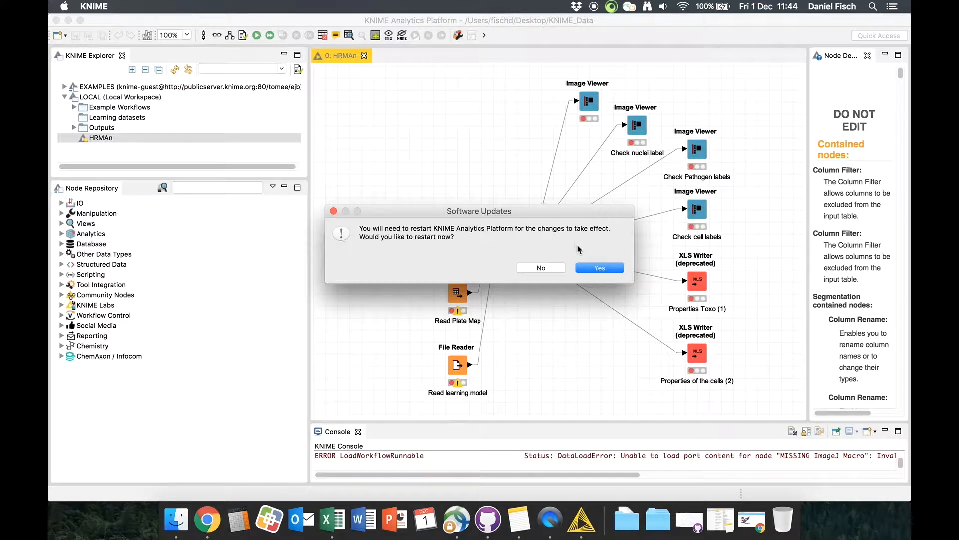
click(605, 269)
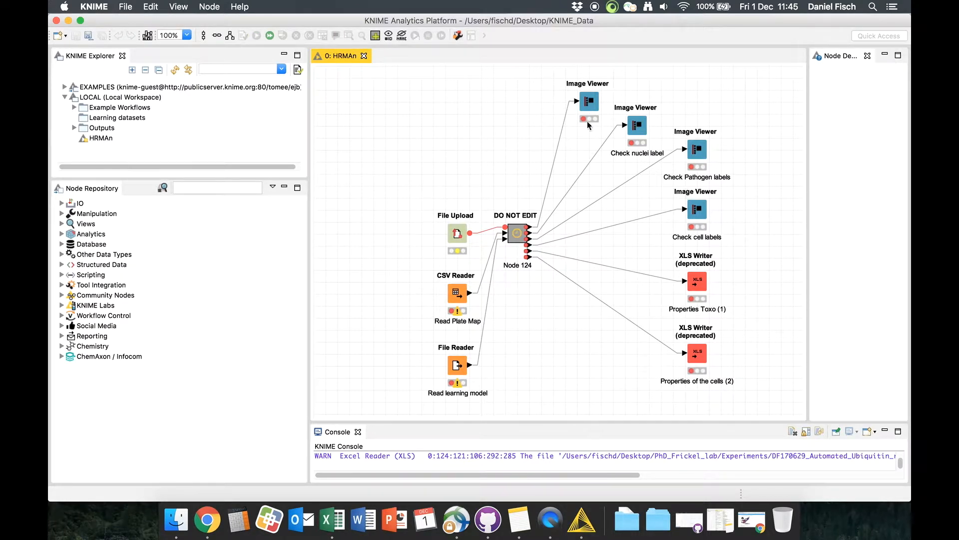
click(457, 238)
click(408, 243)
Set the output file of the Properties Toxo (1) XLS Writer to Output1 in the Outputs folder of KNIME_Data on the Desktop
click(695, 290)
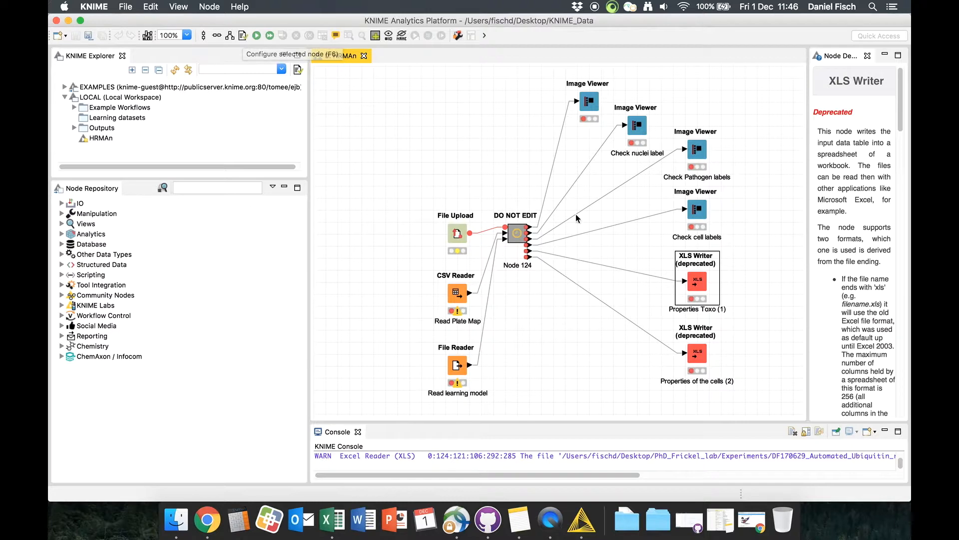
double_click(698, 283)
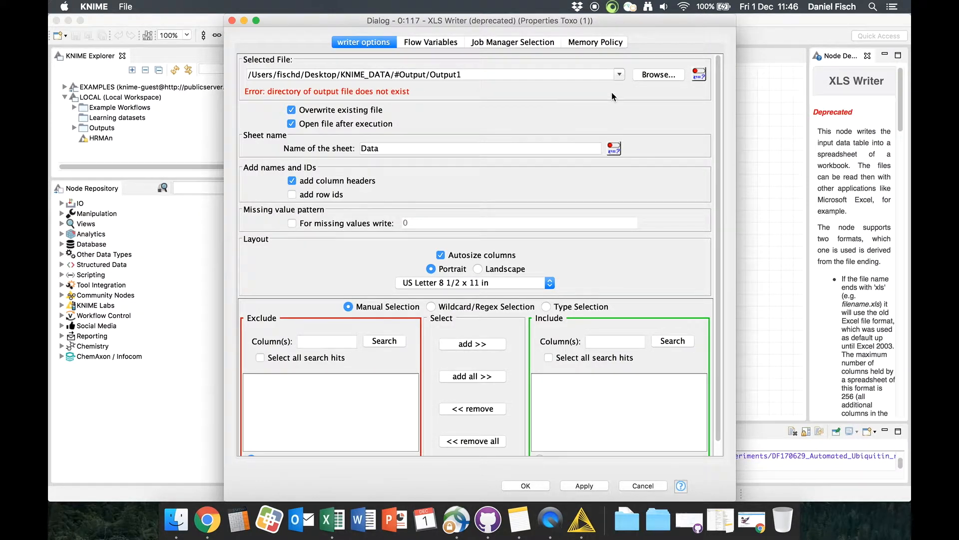
click(648, 74)
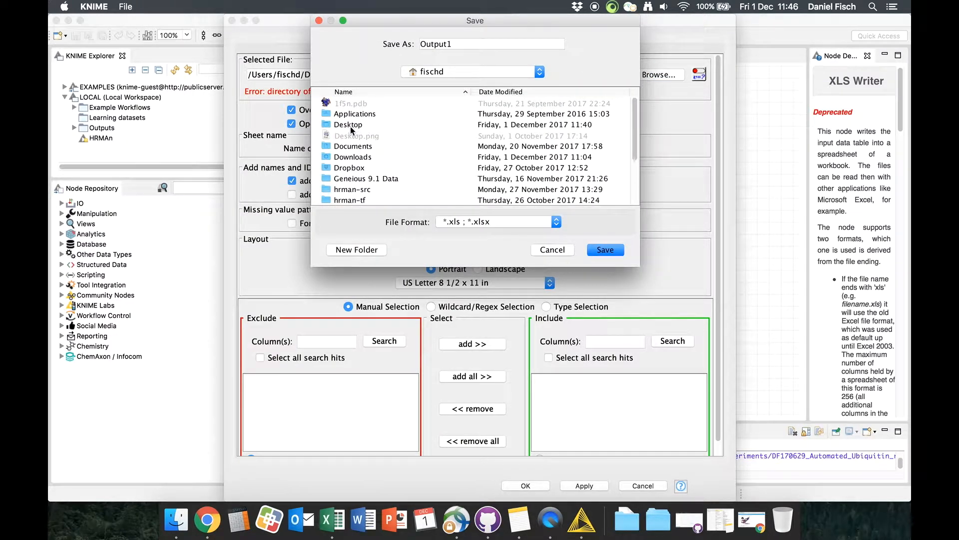
double_click(344, 125)
click(363, 115)
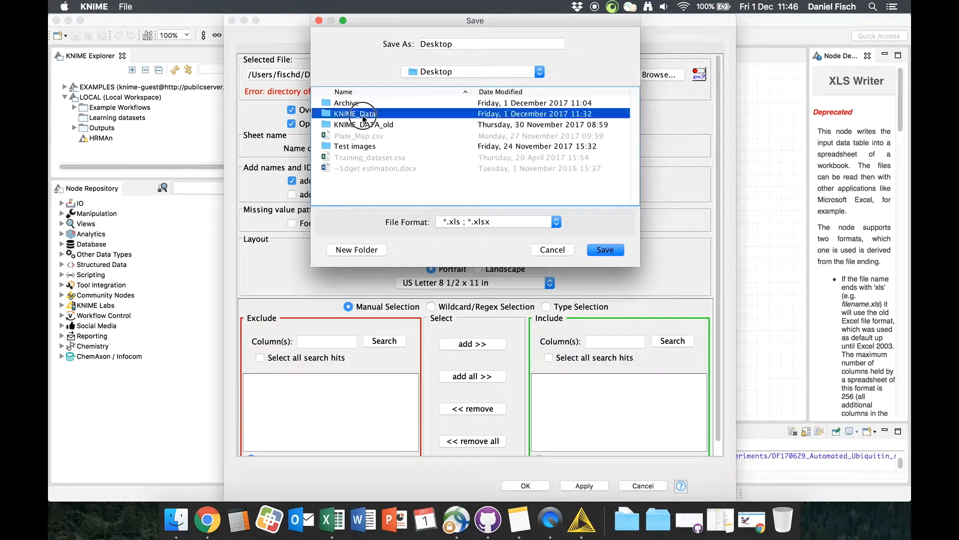
double_click(362, 117)
double_click(350, 134)
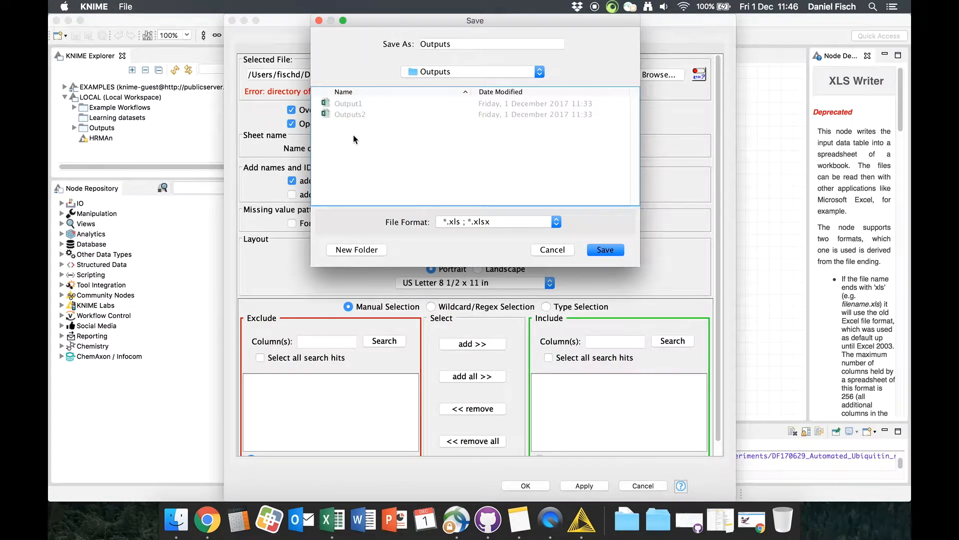
click(354, 105)
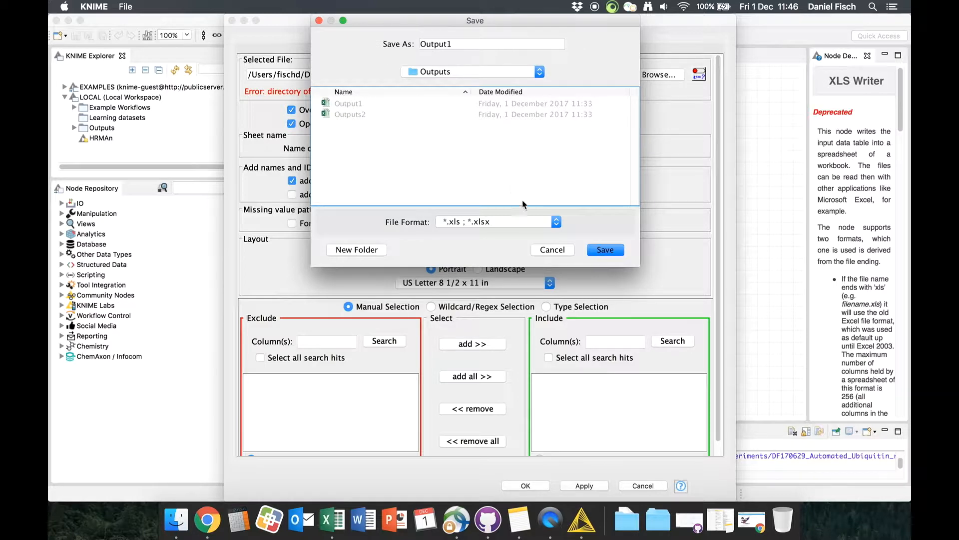
click(604, 249)
click(578, 488)
click(525, 485)
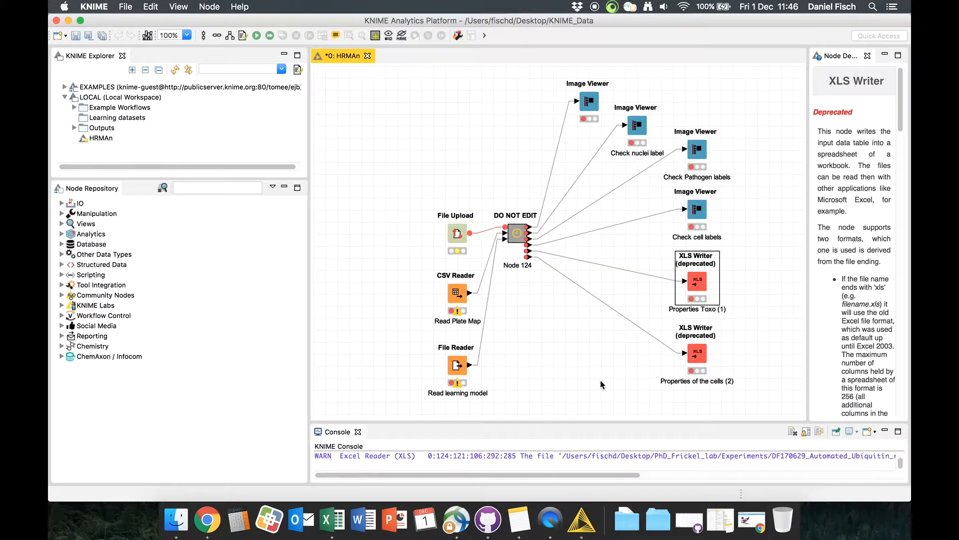
Set the output file of the Properties of the cells (2) XLS Writer to Outputs2 in the Outputs folder of KNIME_Data on the Desktop
double_click(698, 358)
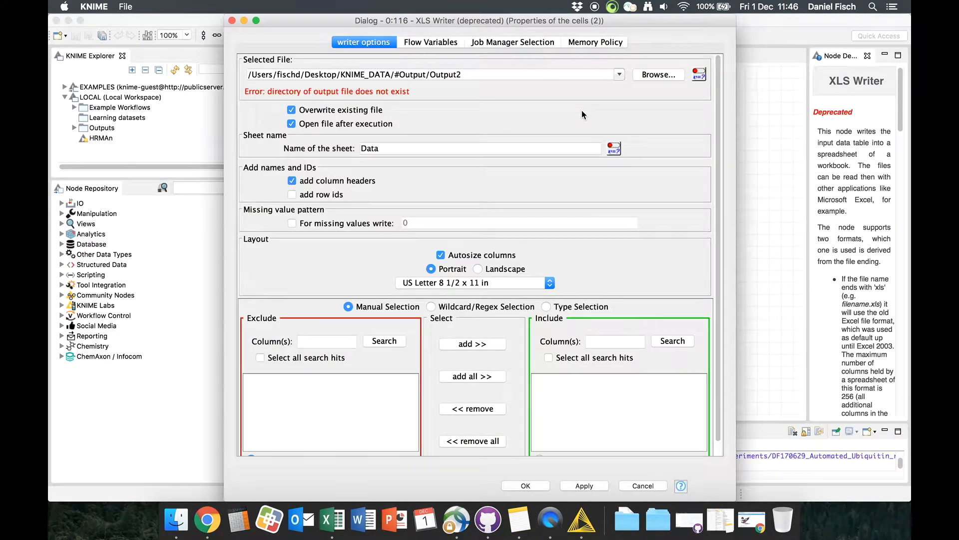
click(646, 77)
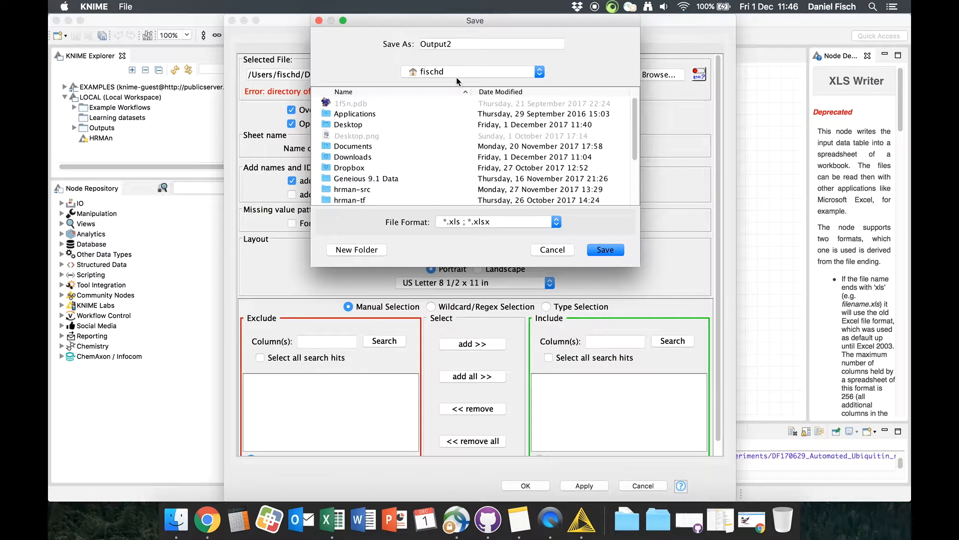
double_click(357, 125)
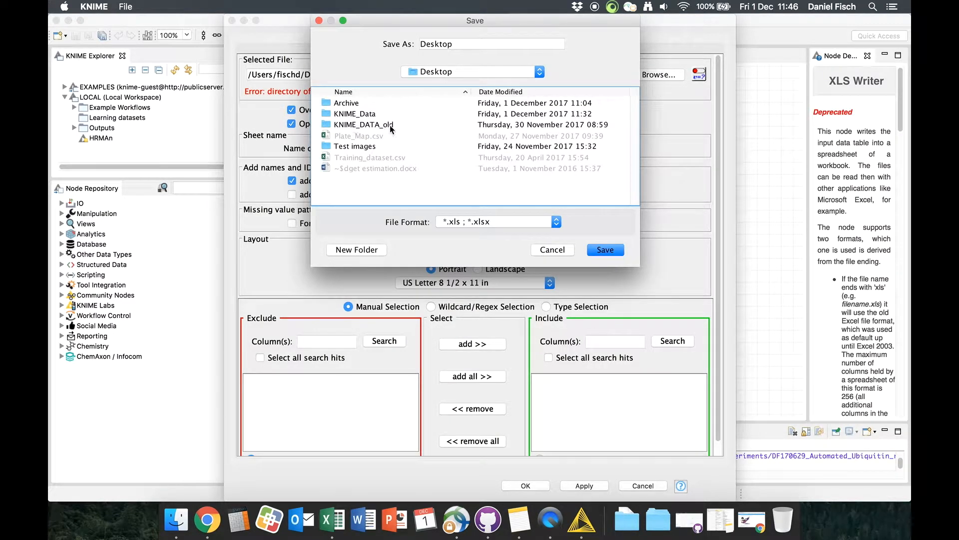
double_click(350, 113)
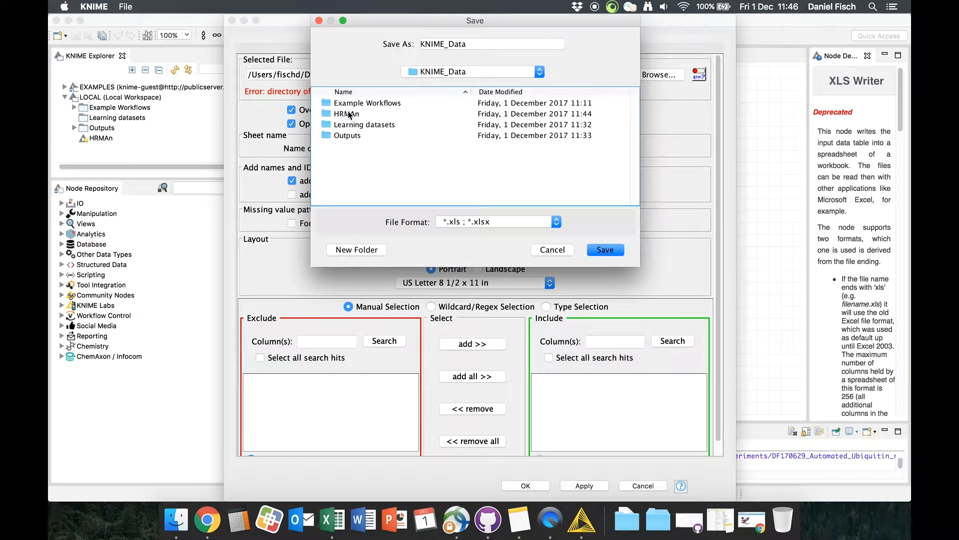
double_click(353, 137)
click(363, 114)
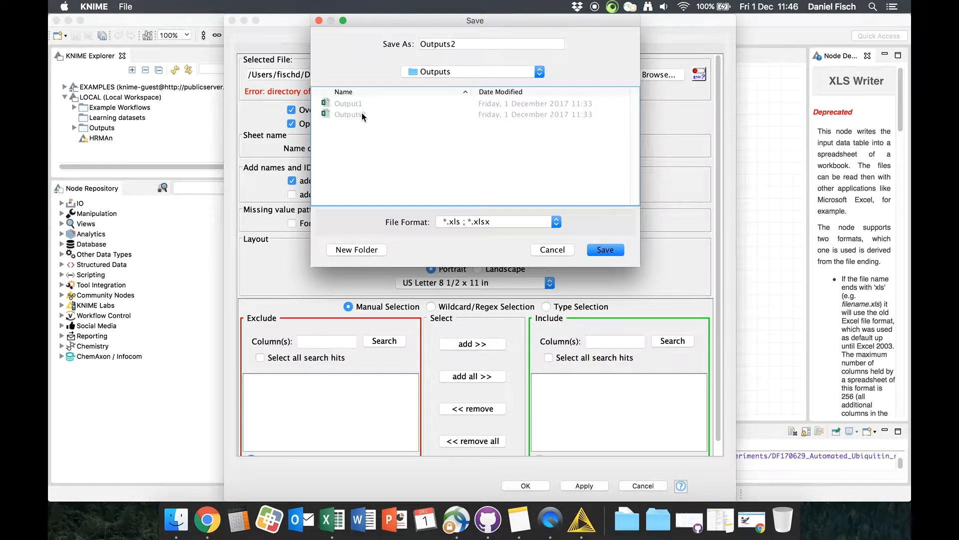
click(602, 251)
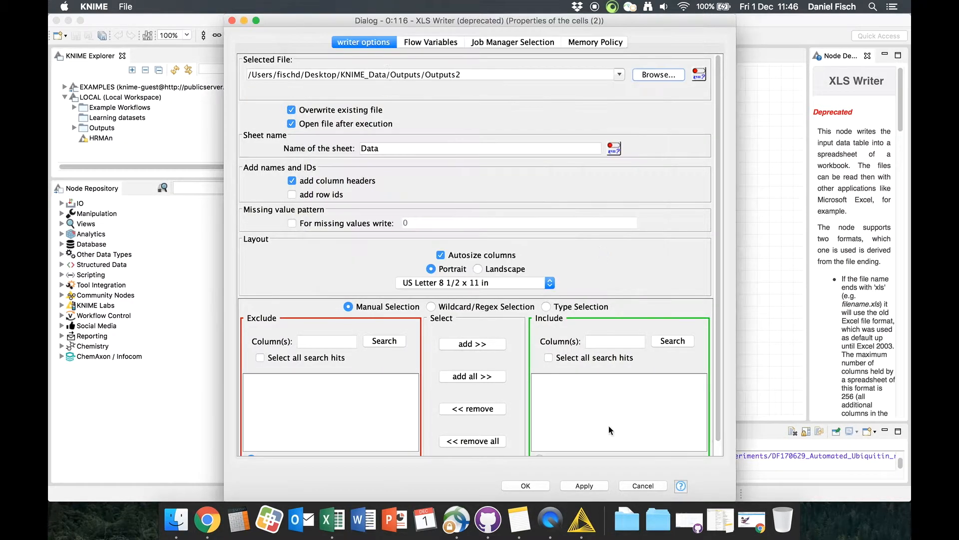
click(588, 484)
click(530, 485)
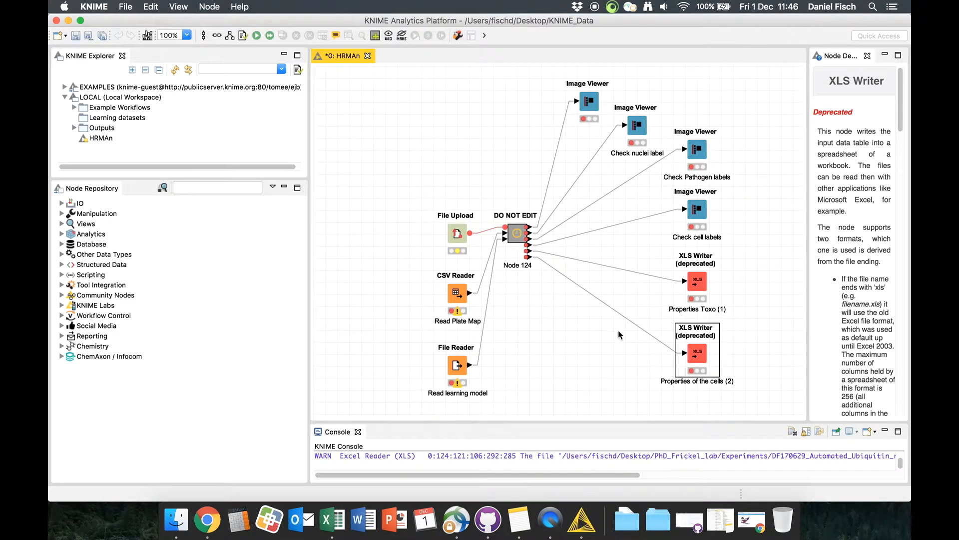
click(639, 315)
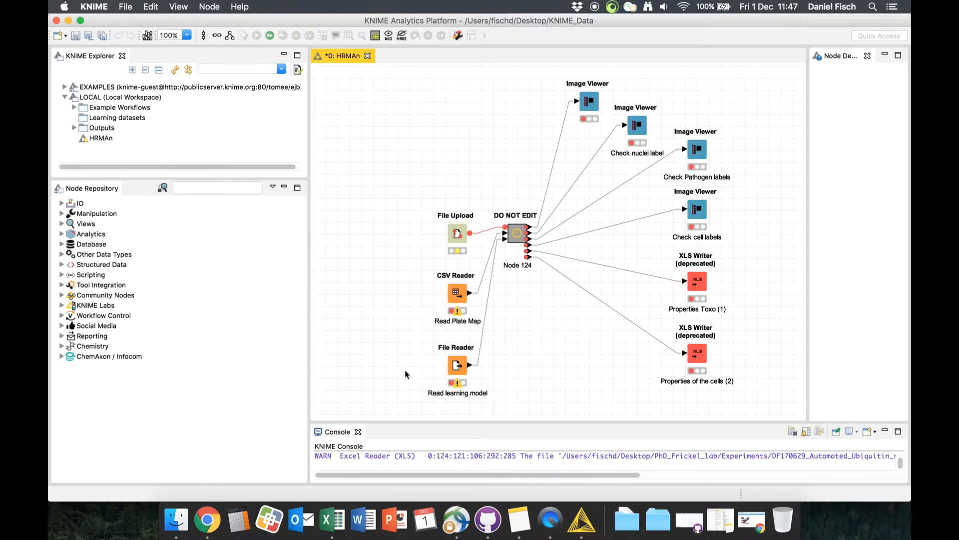
click(455, 380)
click(456, 299)
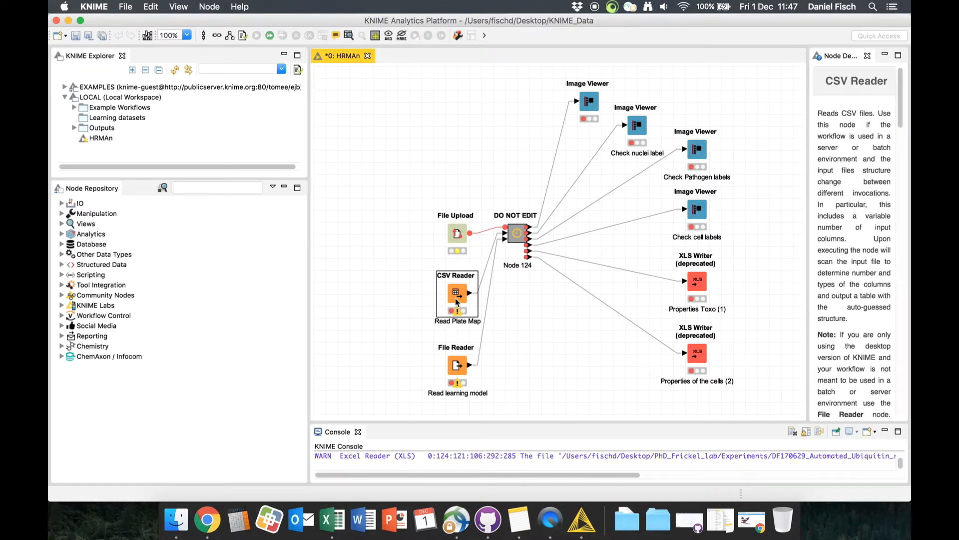
click(391, 264)
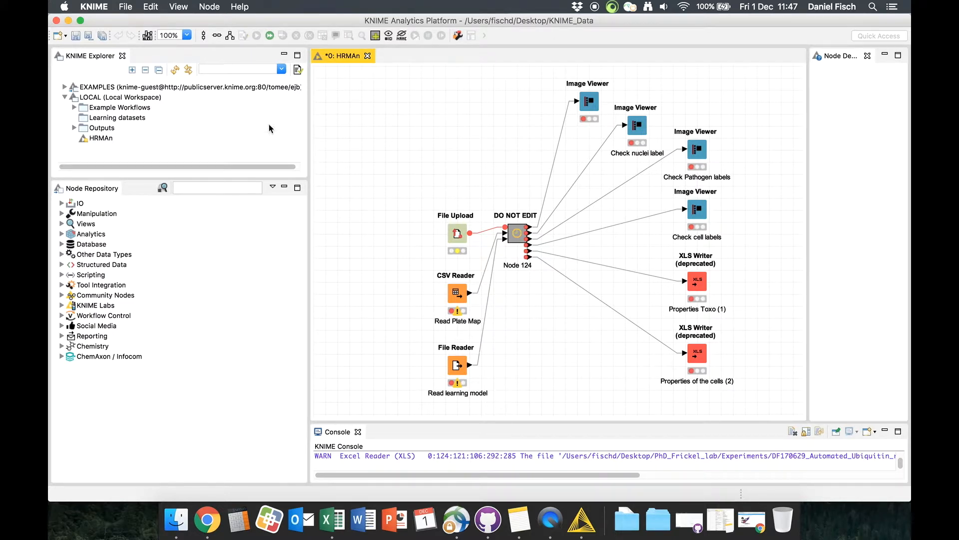
Minimize KNIME, open Plate_Map.csv from the desktop in Excel, examine its Well, Sample group and Infected? columns, and close the file
click(68, 21)
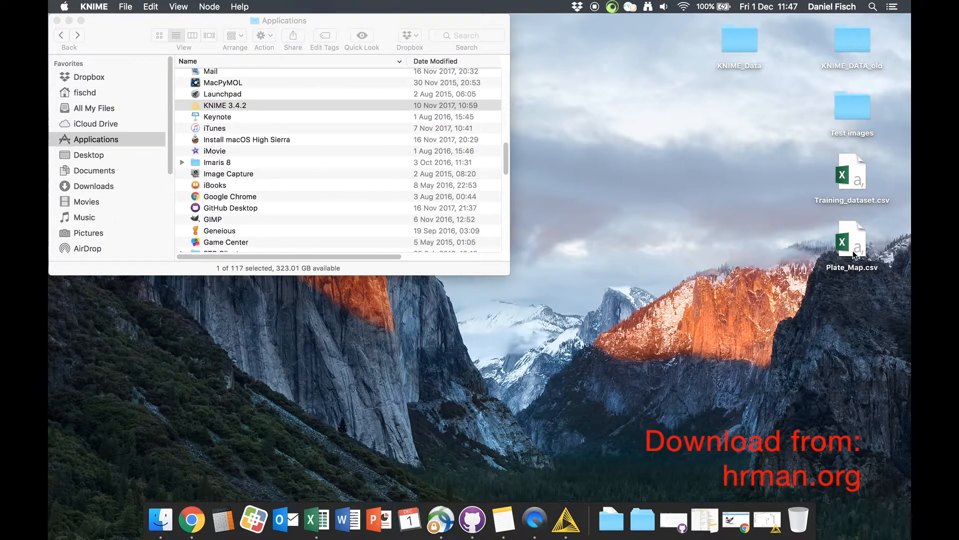
click(855, 250)
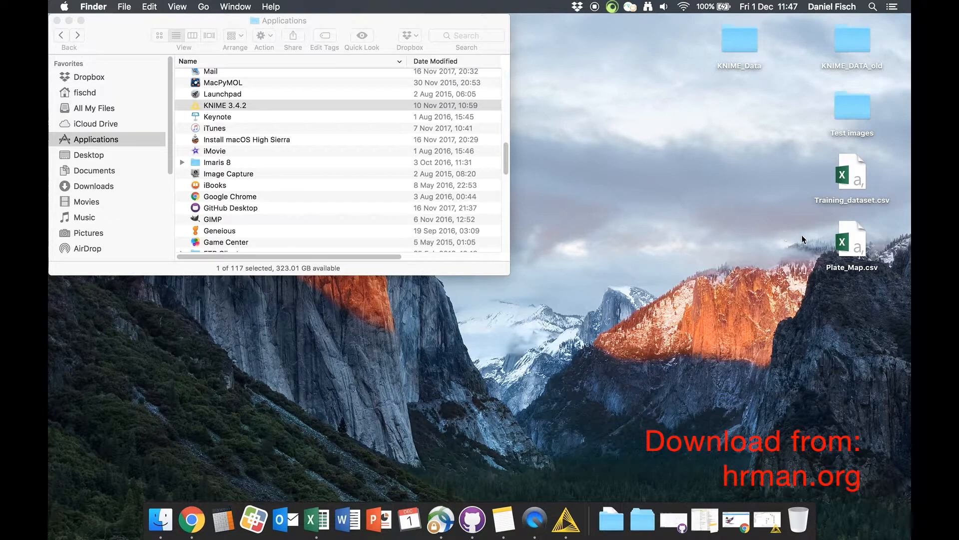
double_click(846, 242)
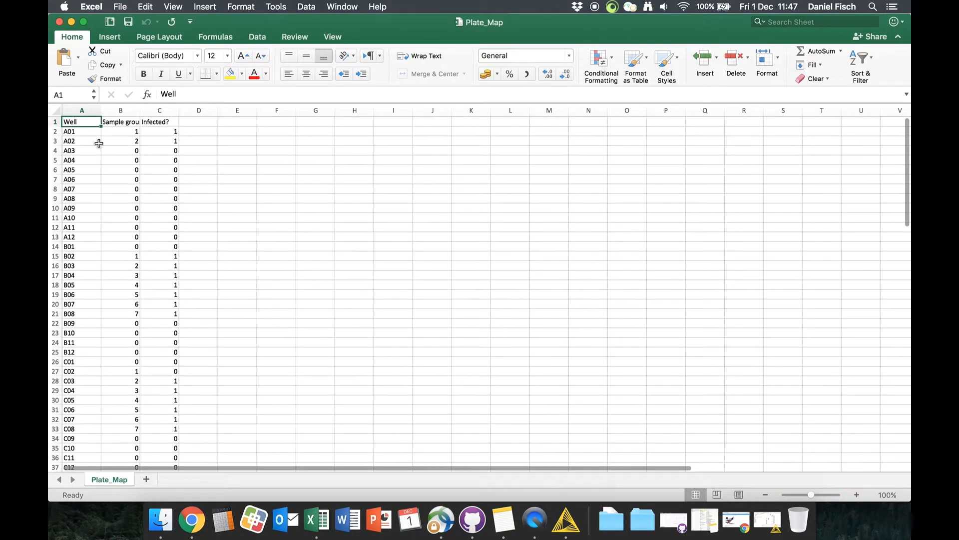
click(82, 133)
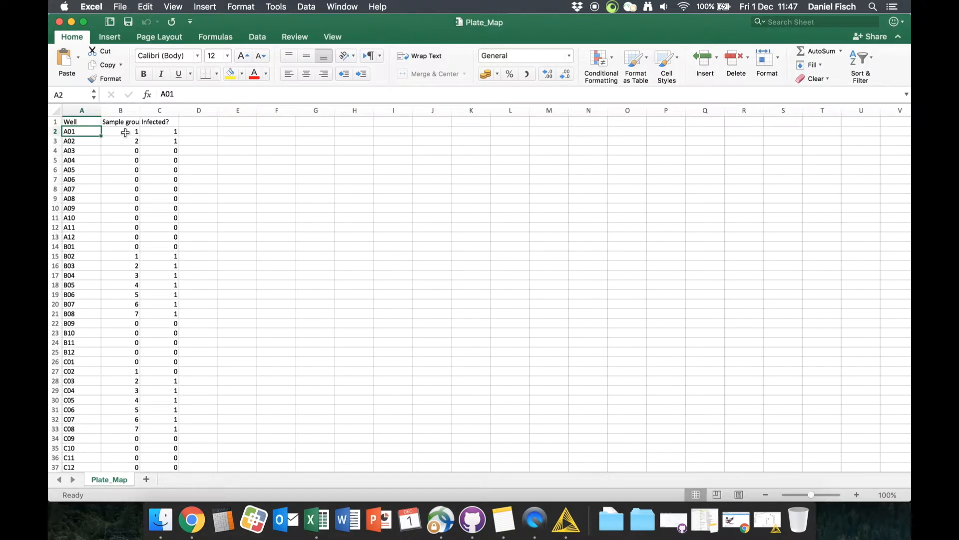
click(142, 122)
drag(141, 112, 145, 113)
click(169, 132)
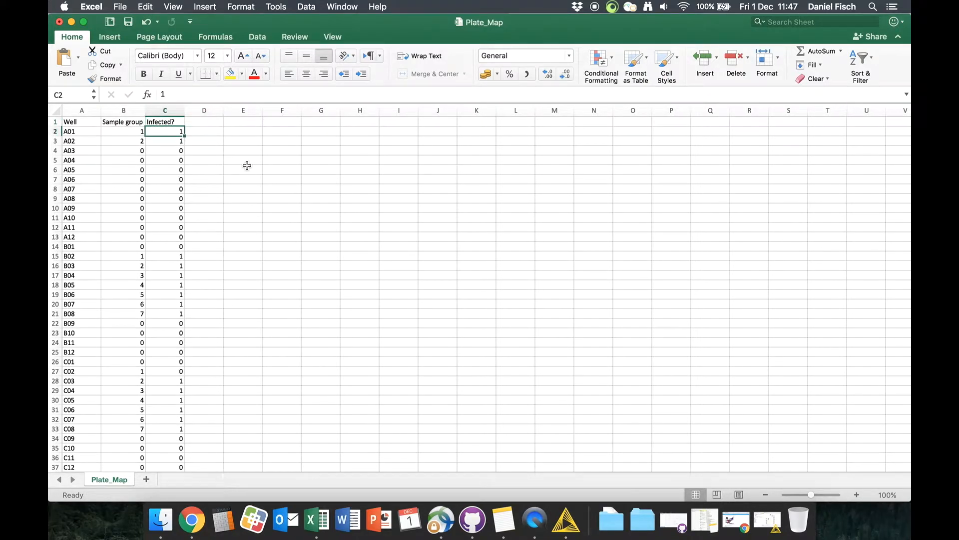
click(59, 23)
click(442, 101)
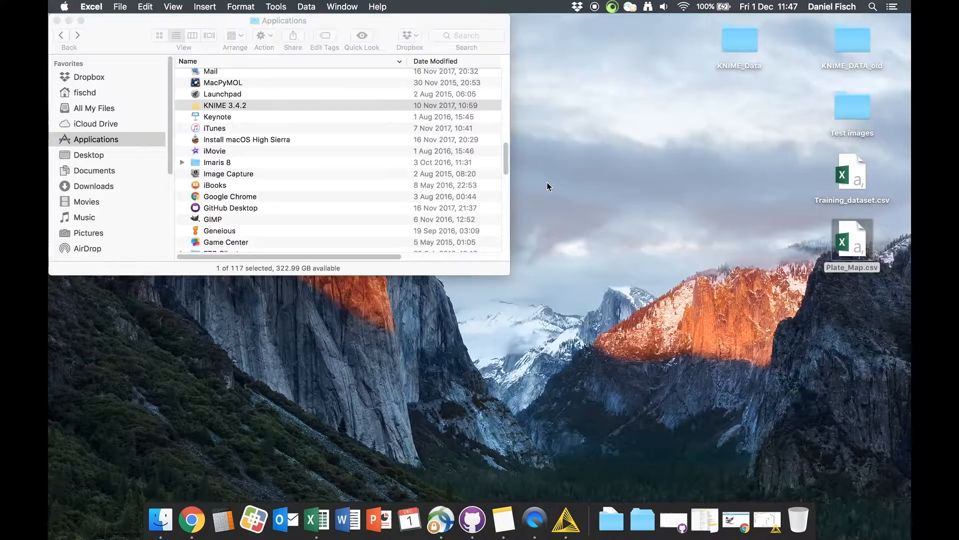
click(845, 178)
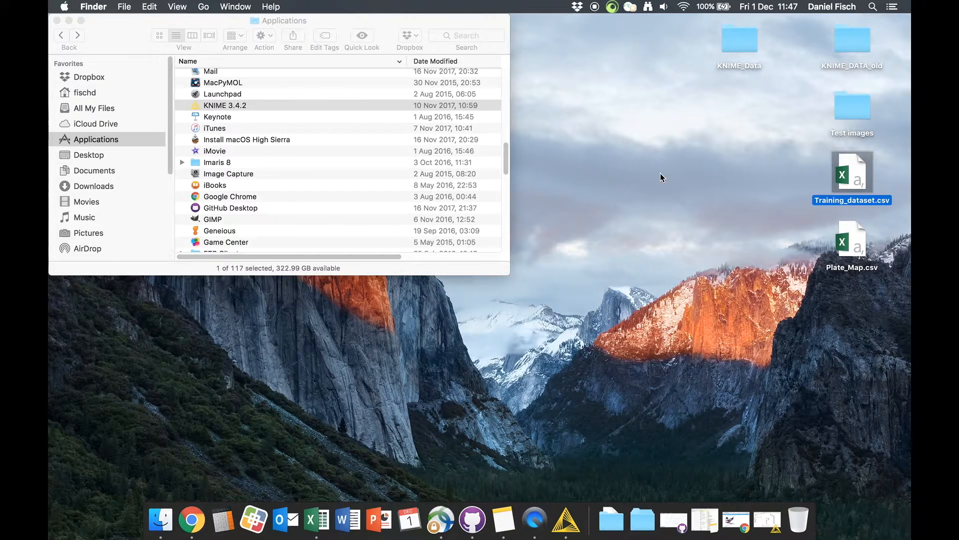
click(719, 177)
click(853, 177)
click(782, 172)
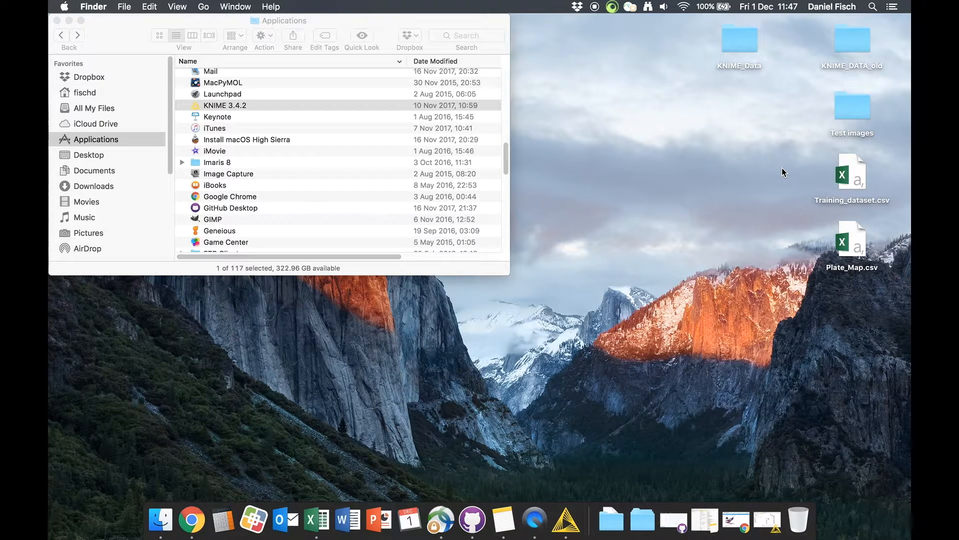
Move Training_dataset.csv and Plate_Map.csv from the desktop into the Learning datasets folder of KNIME_Data
double_click(737, 49)
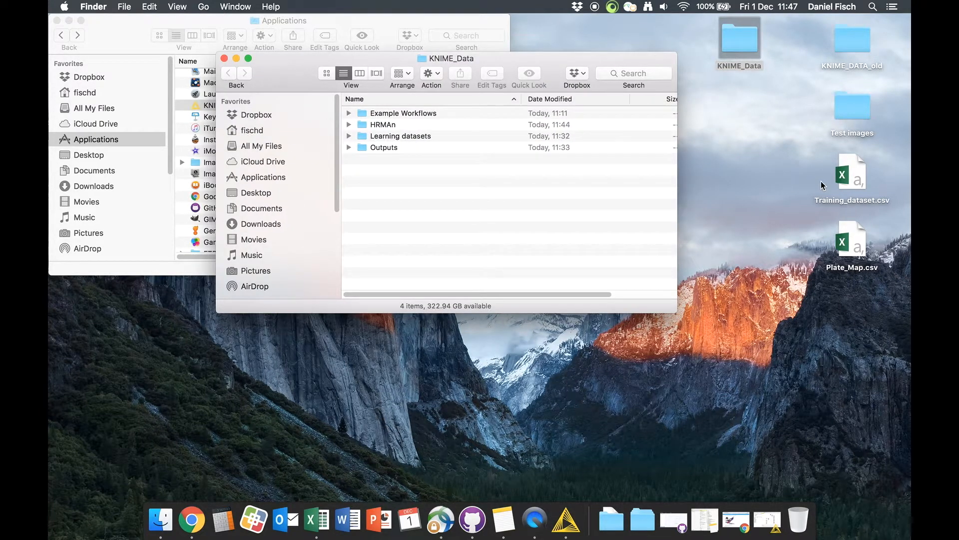
click(838, 182)
shift+click(851, 237)
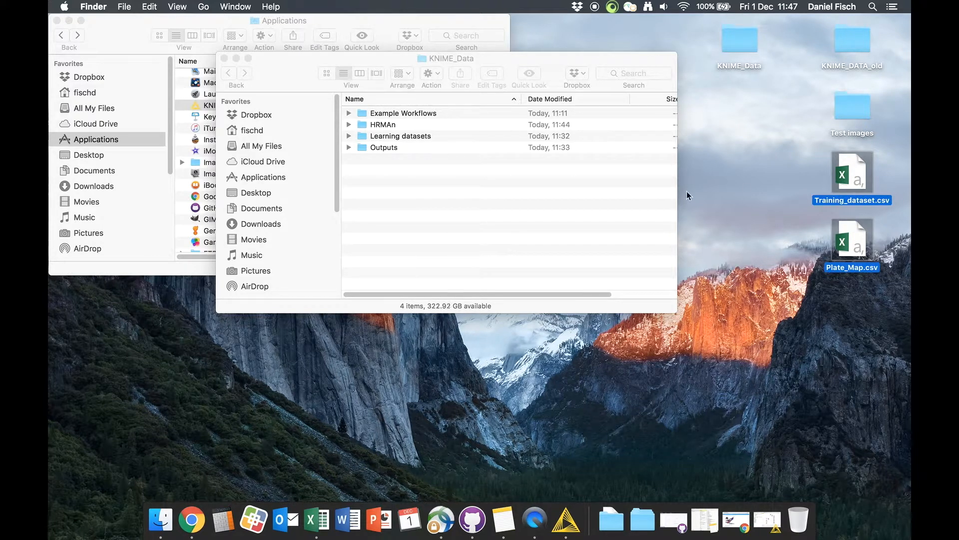
drag(853, 175, 422, 135)
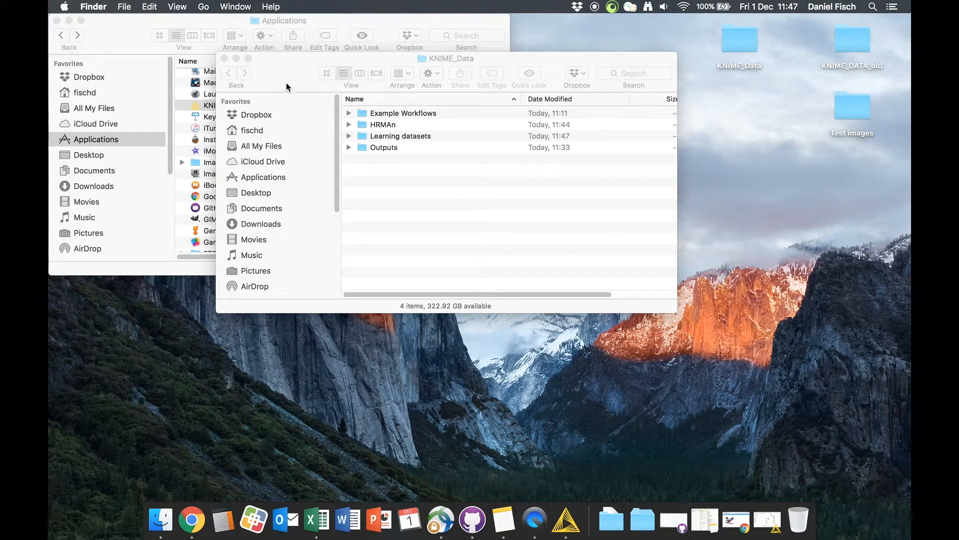
Switch back to KNIME and set the input file of the Read Plate Map CSV Reader to Plate_Map.csv in the Learning datasets folder
click(566, 519)
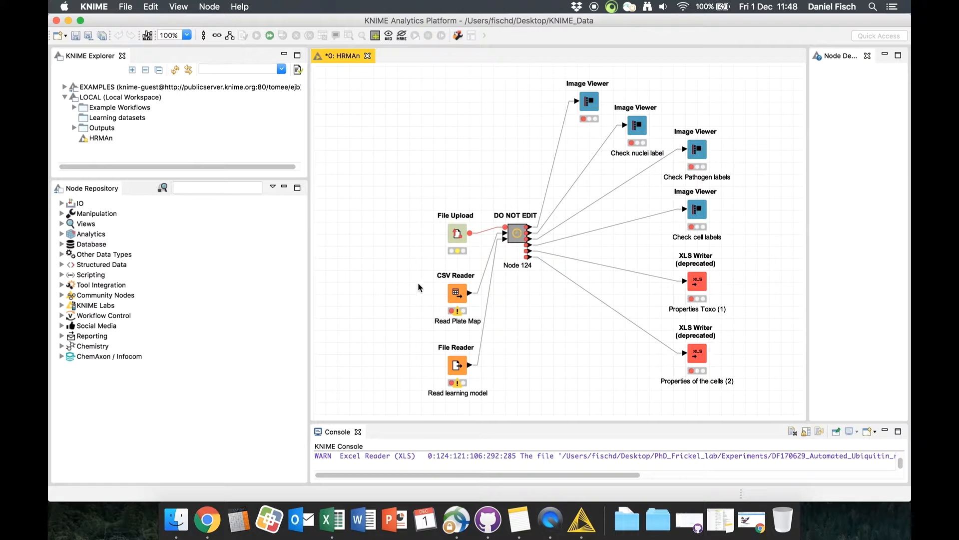
double_click(455, 297)
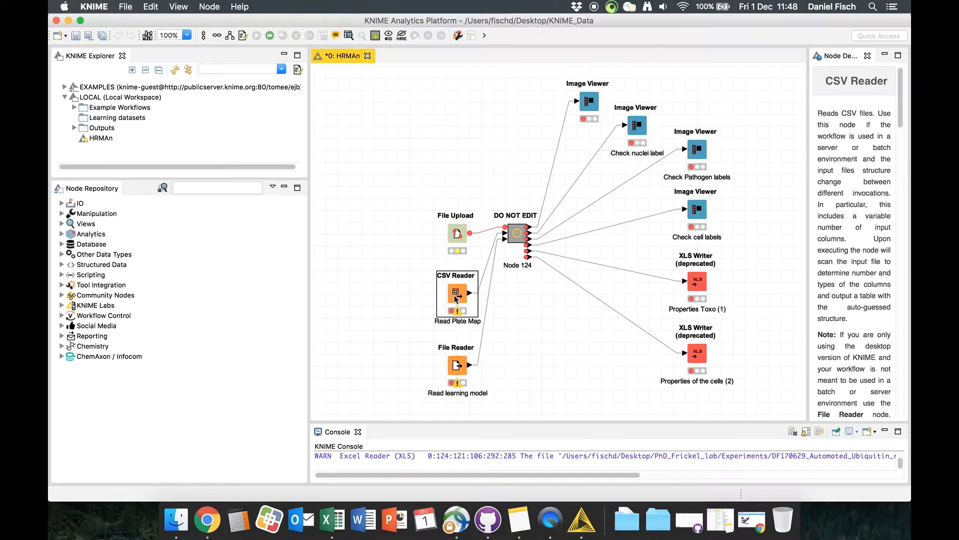
click(559, 155)
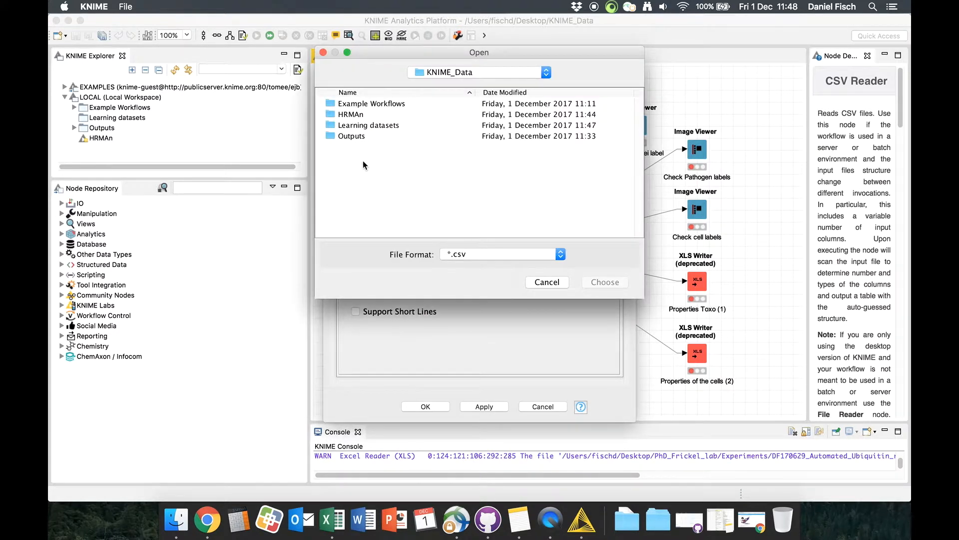
double_click(358, 126)
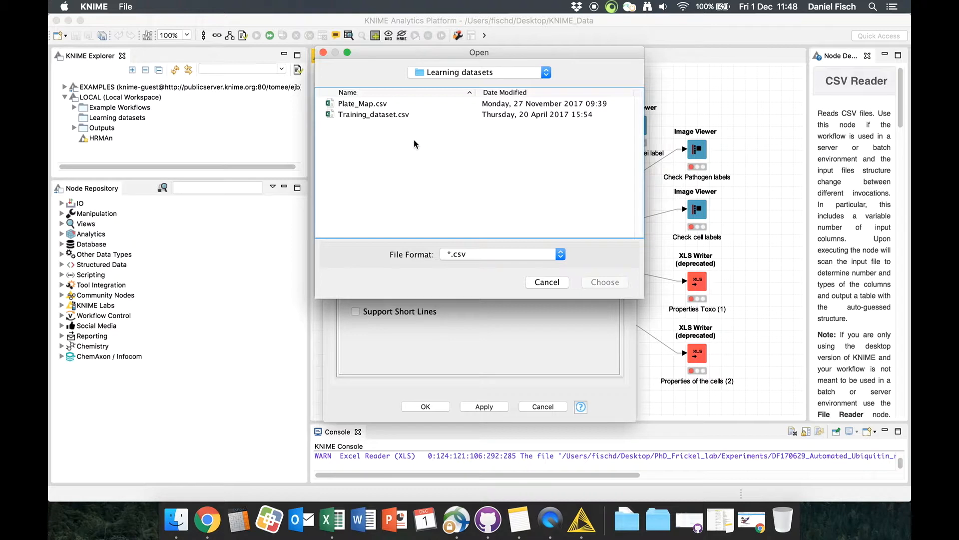
click(364, 104)
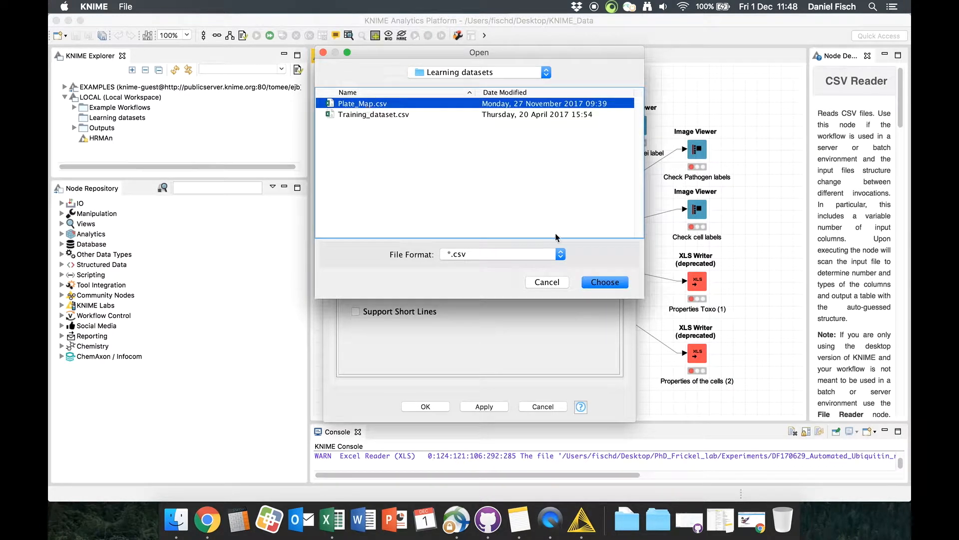
click(600, 283)
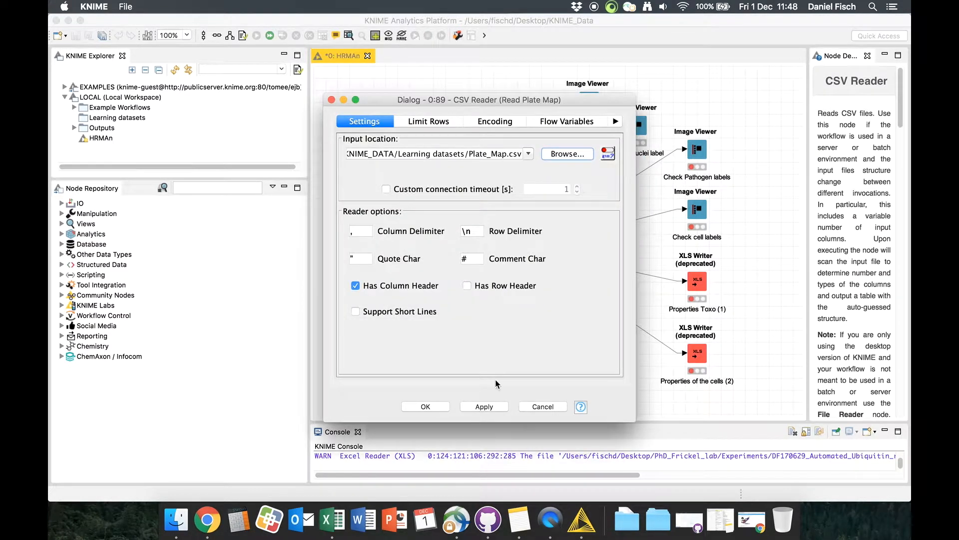
click(488, 409)
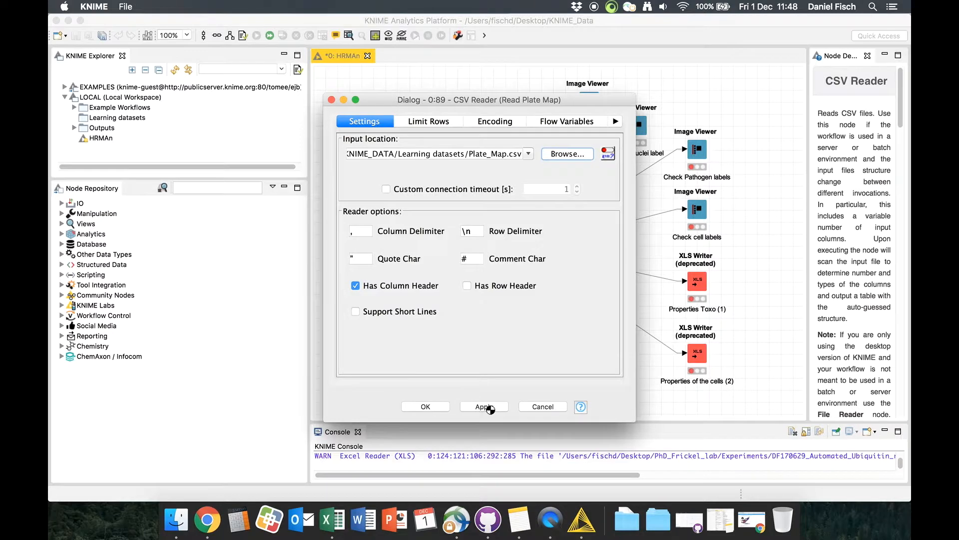
click(443, 412)
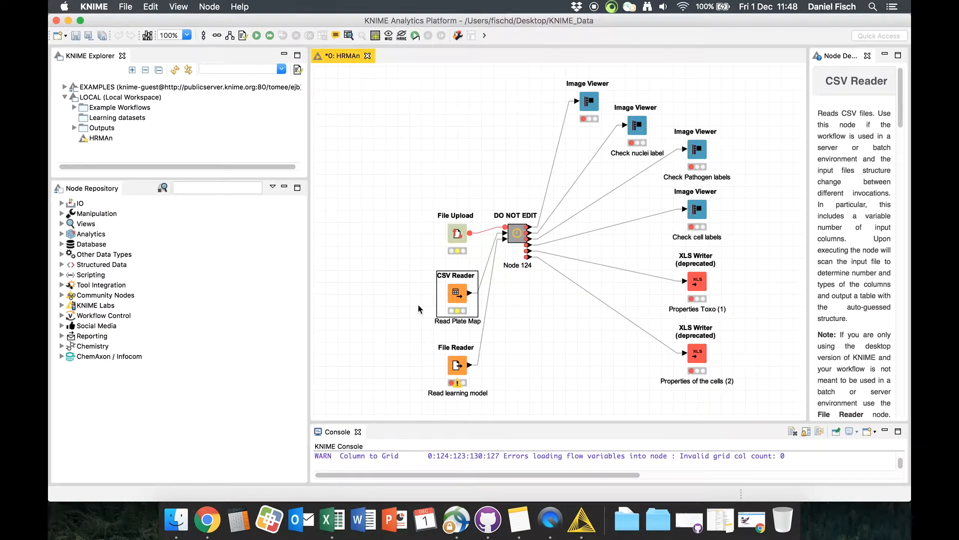
Execute the Read Plate Map CSV Reader node
click(459, 298)
click(256, 35)
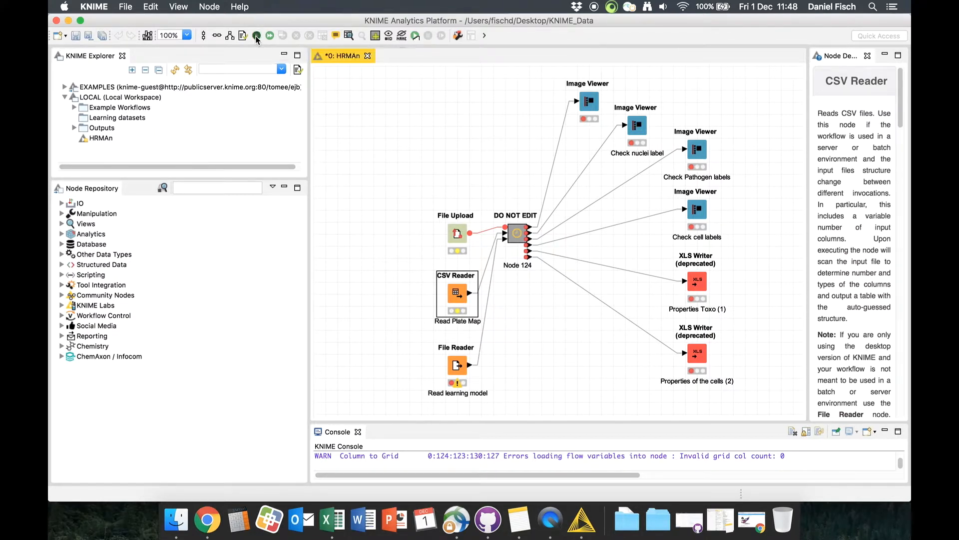
click(395, 279)
View the file table output of the Read Plate Map CSV Reader, check its rows, and close the table
click(460, 300)
right_click(459, 297)
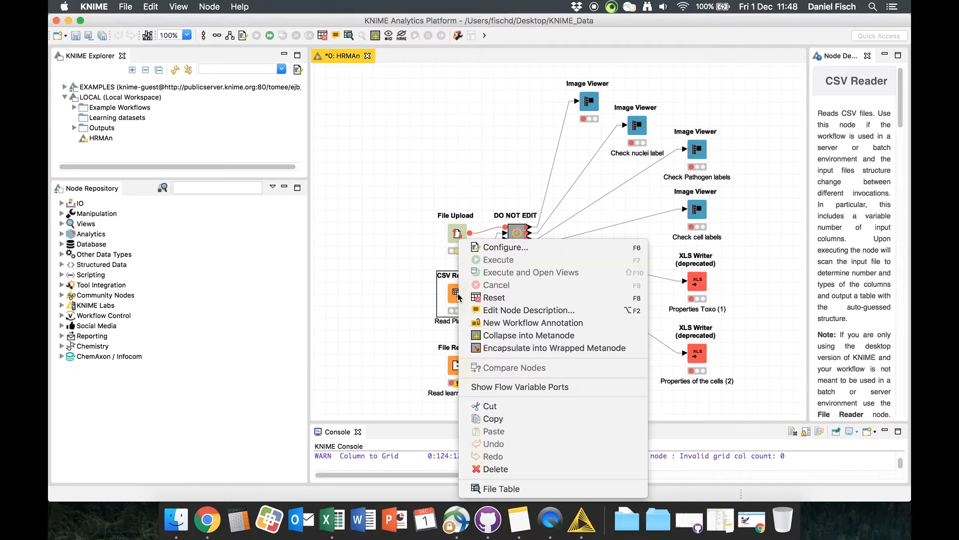
click(532, 485)
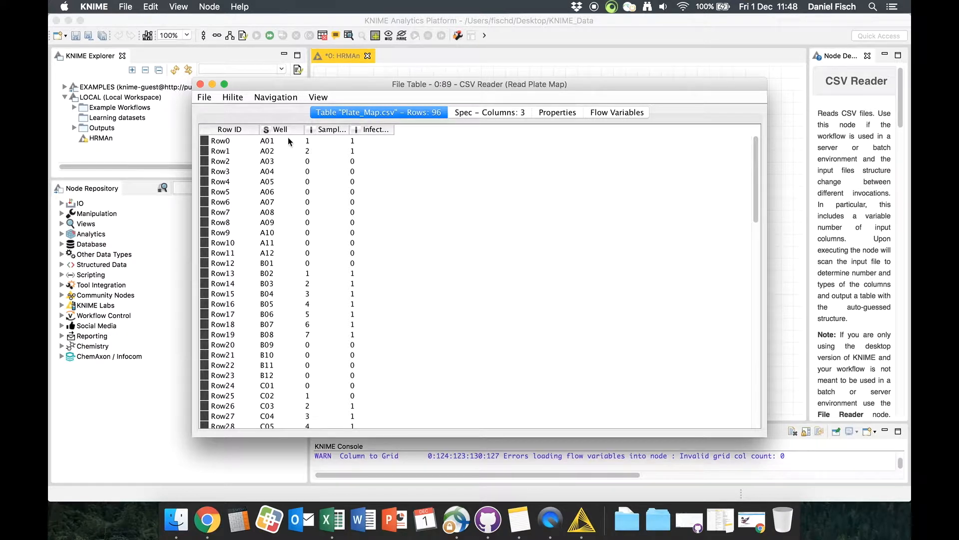
scroll(332, 230, down, 15)
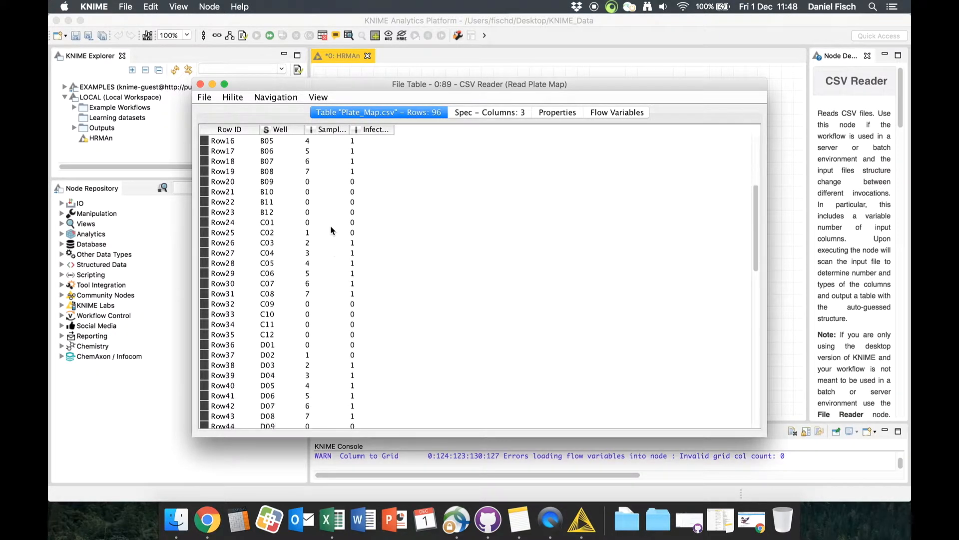
scroll(331, 230, up, 14)
scroll(332, 230, up, 2)
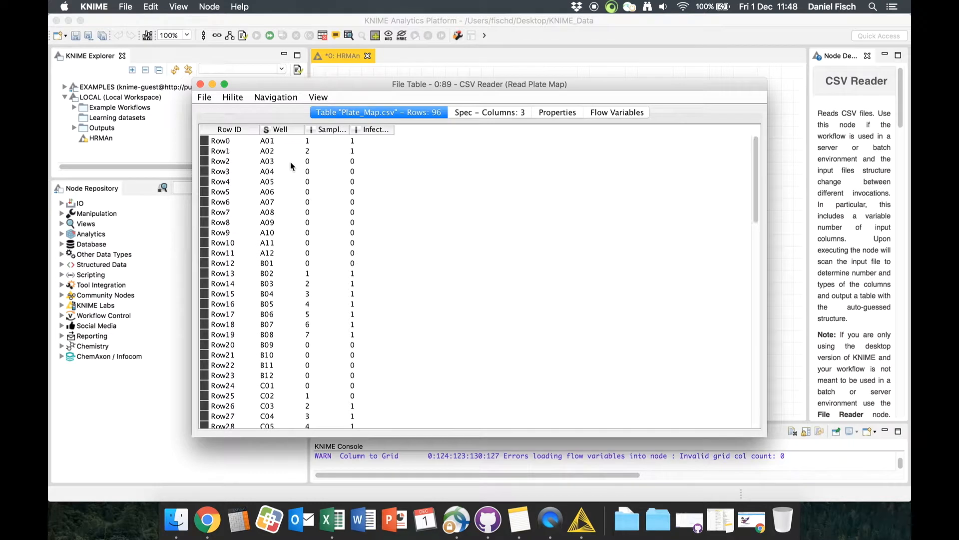
click(201, 84)
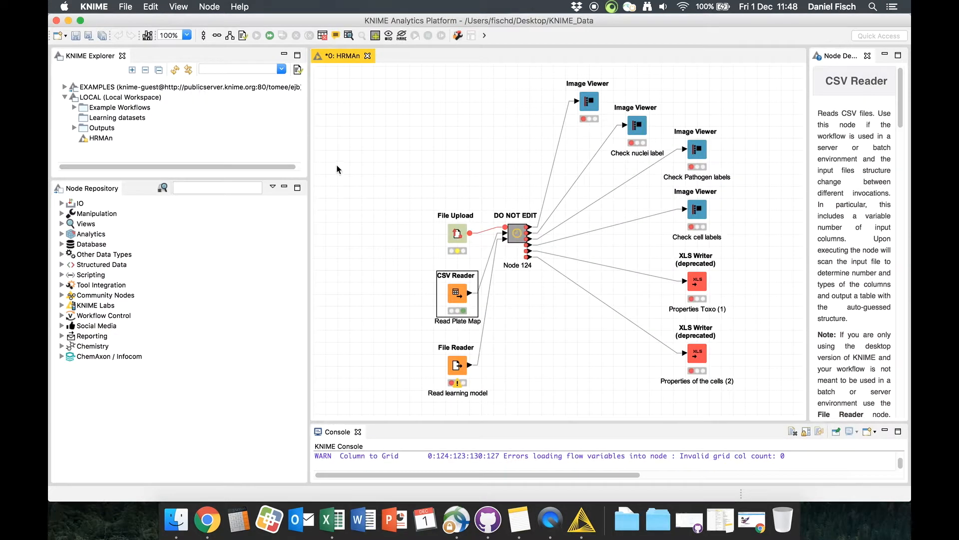
Set the input file of the Read learning model File Reader to Training_dataset.csv in KNIME_Data's Learning datasets folder and execute the node
click(390, 206)
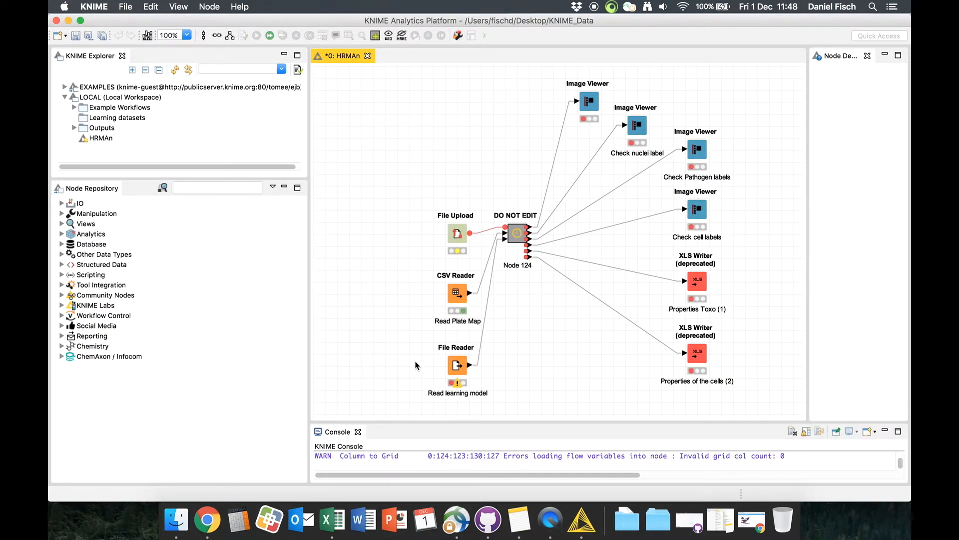
double_click(457, 368)
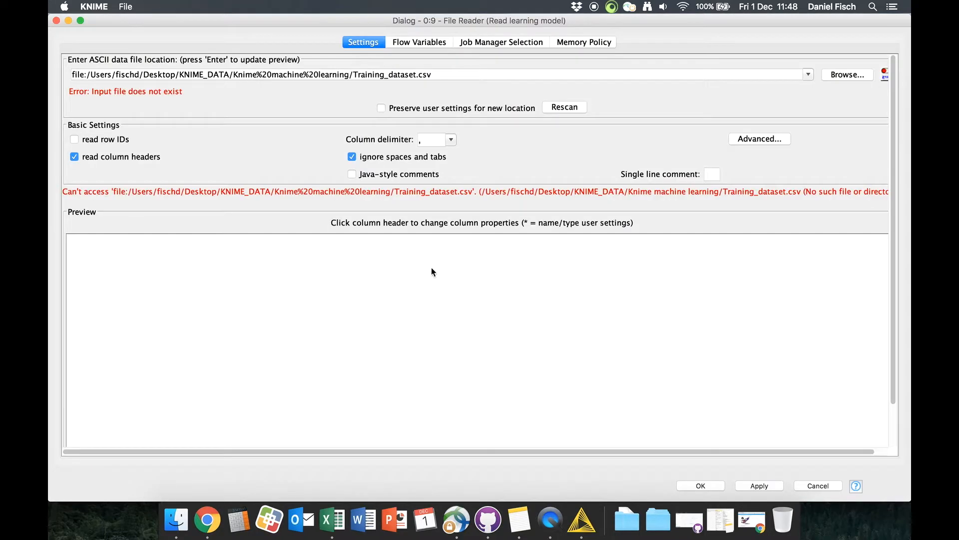
click(840, 75)
double_click(364, 93)
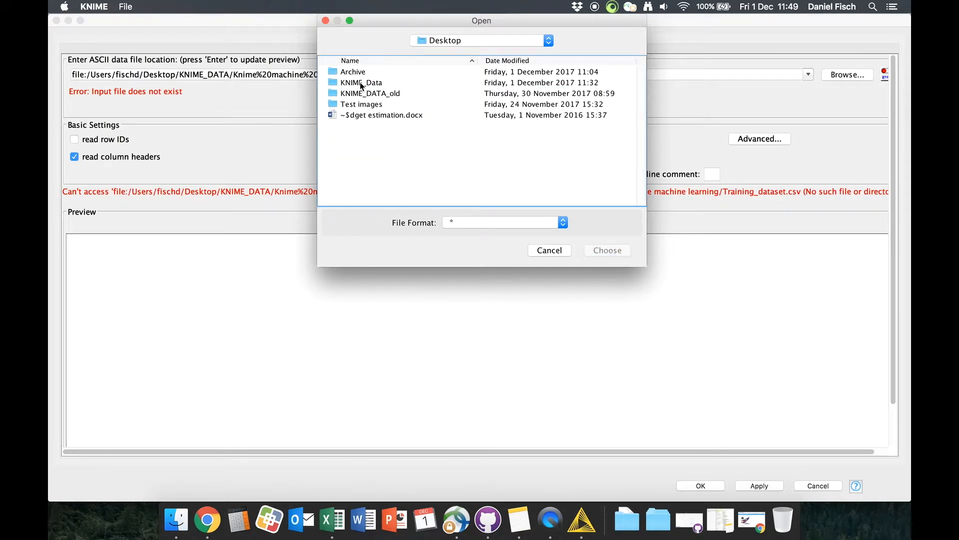
double_click(360, 82)
double_click(374, 104)
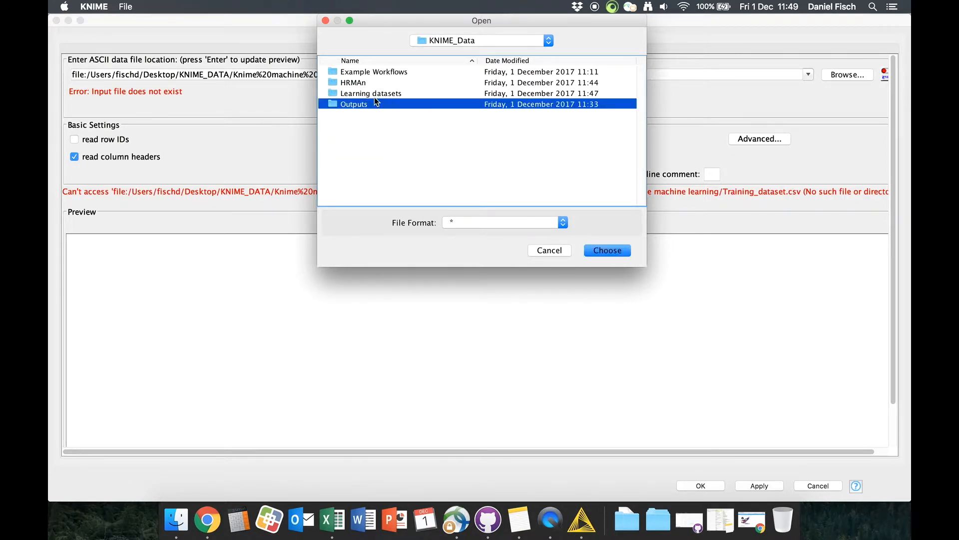
click(461, 40)
click(459, 48)
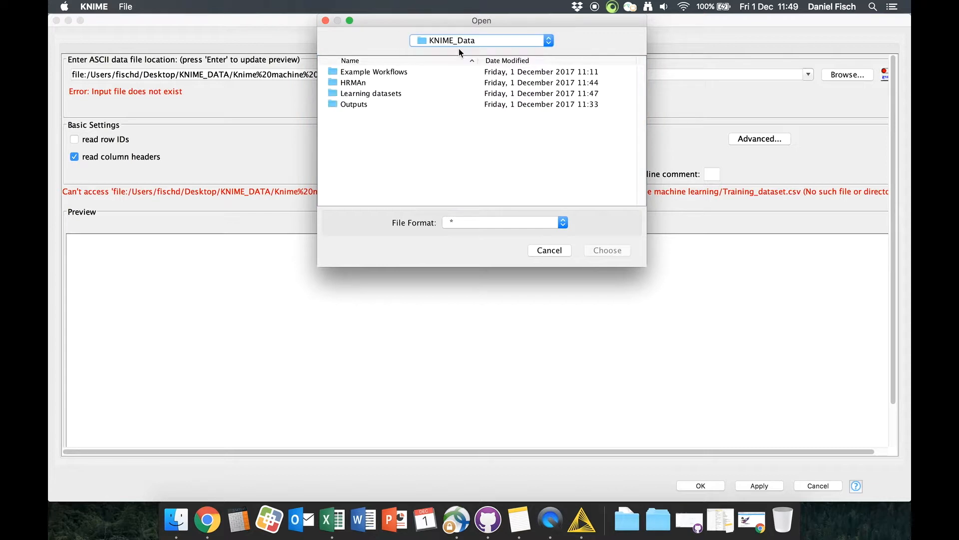
double_click(375, 92)
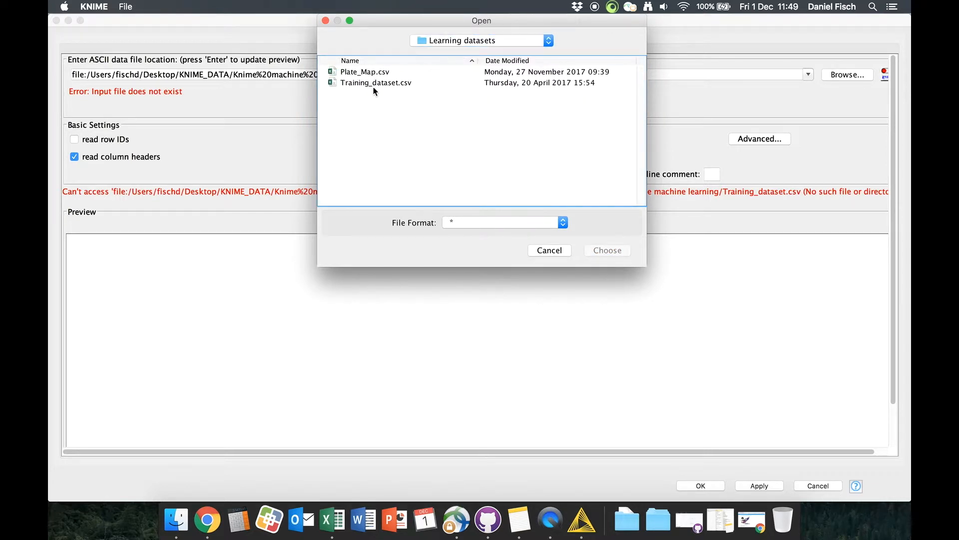
click(374, 84)
click(617, 250)
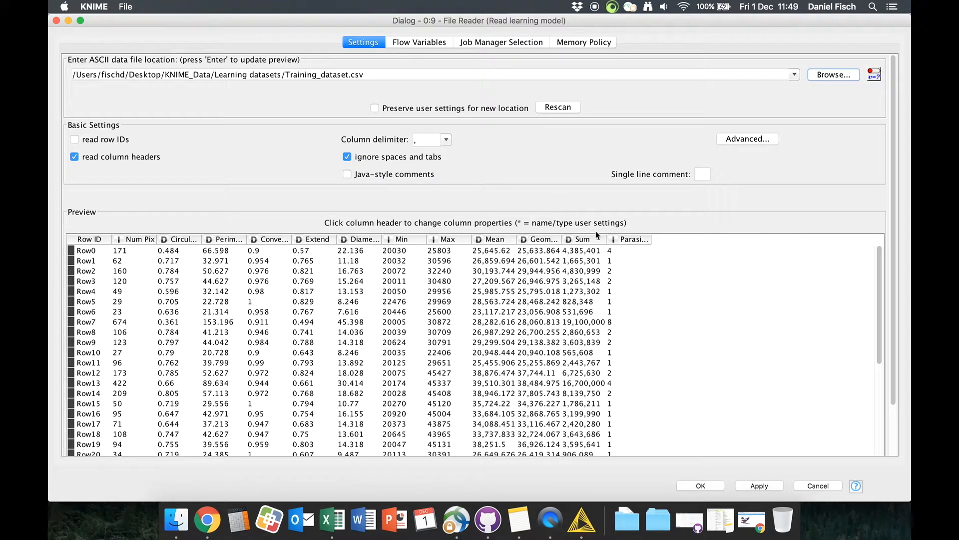
click(759, 486)
click(701, 485)
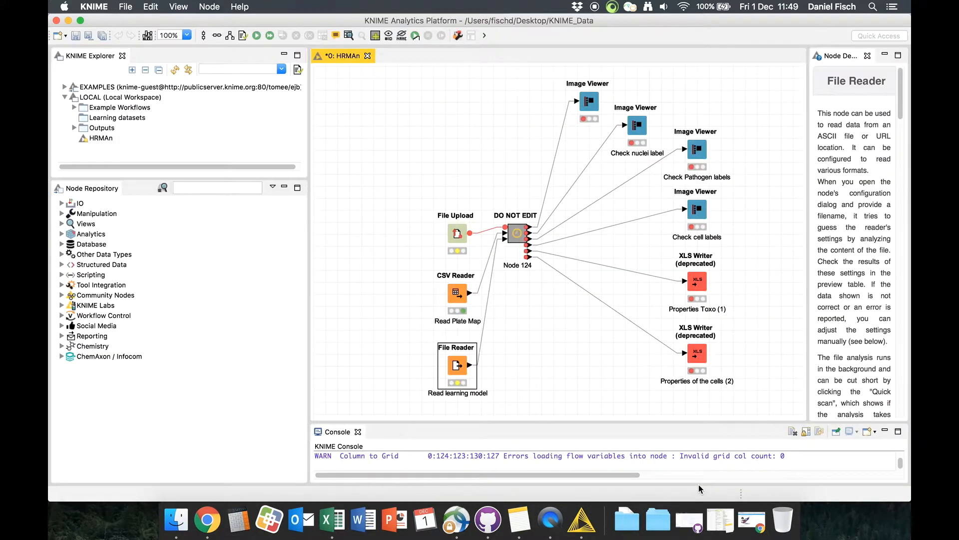
click(261, 38)
View the file table output of the Read learning model File Reader, enlarge it to check its rows and columns, and close the table
right_click(463, 368)
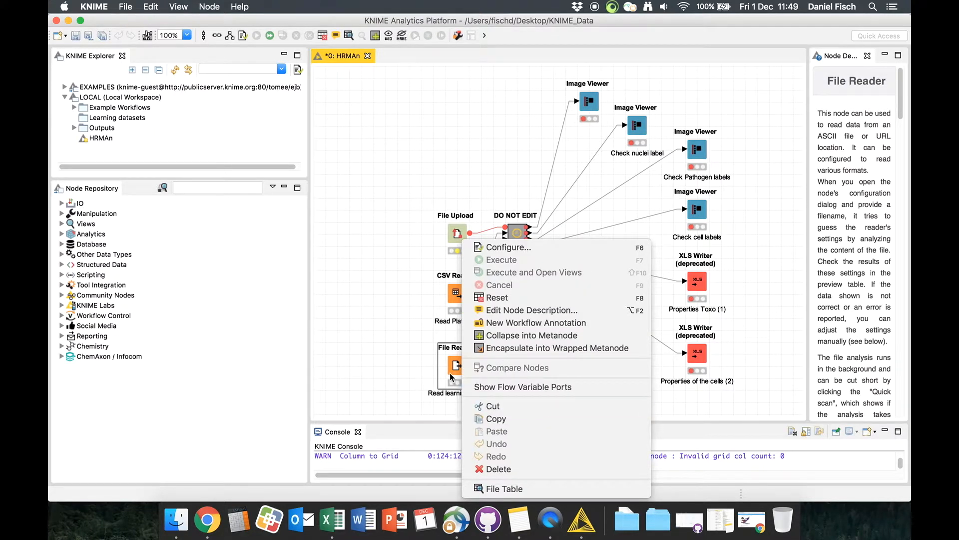
click(510, 487)
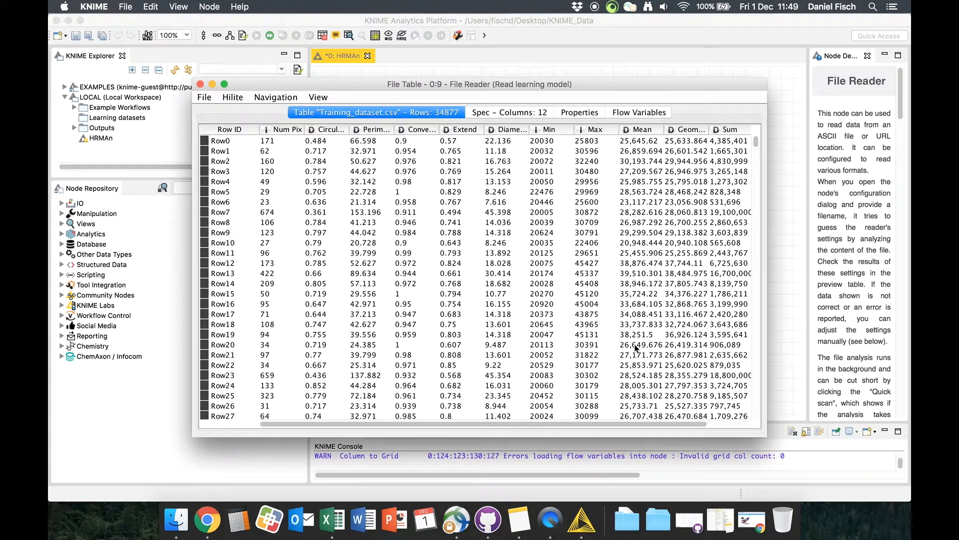
drag(462, 86, 368, 52)
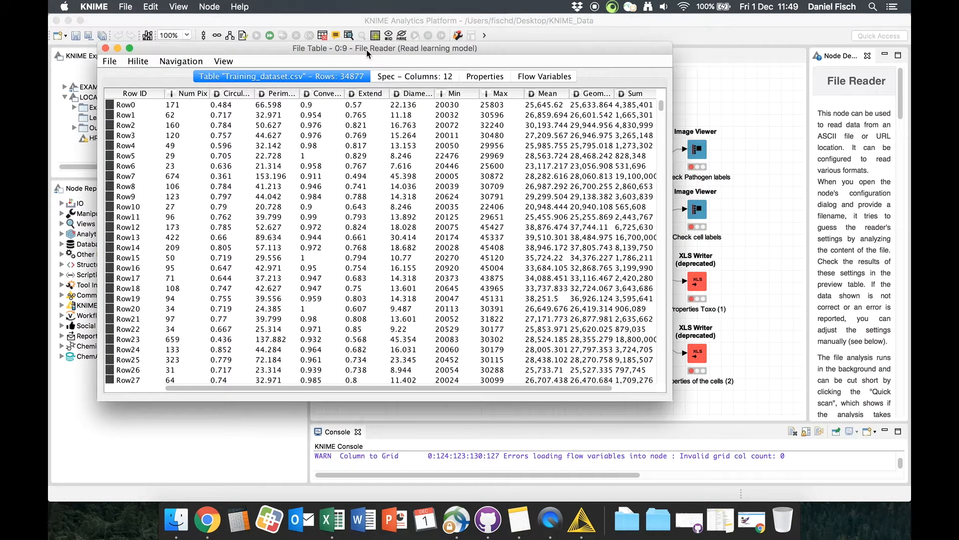
drag(672, 402, 844, 454)
scroll(500, 175, down, 9)
scroll(500, 175, down, 8)
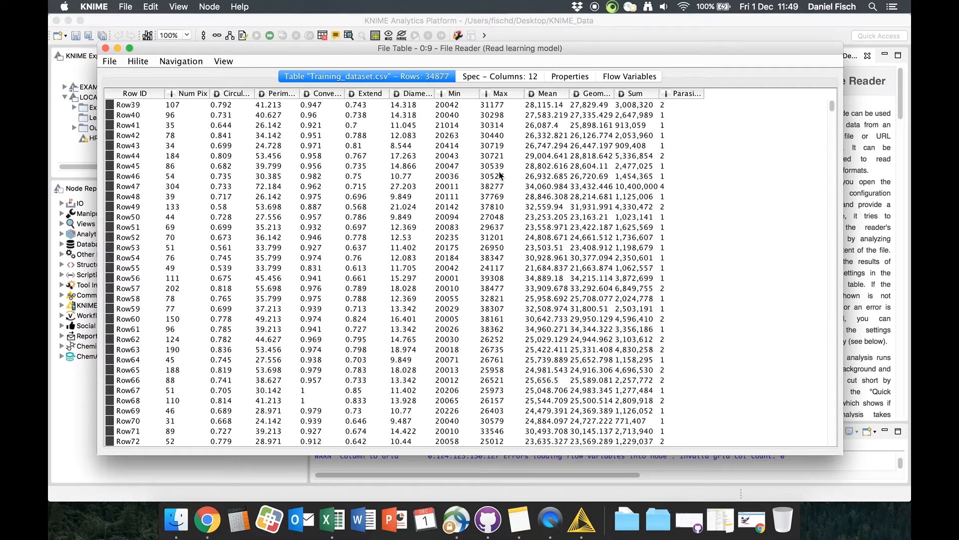
scroll(500, 175, up, 17)
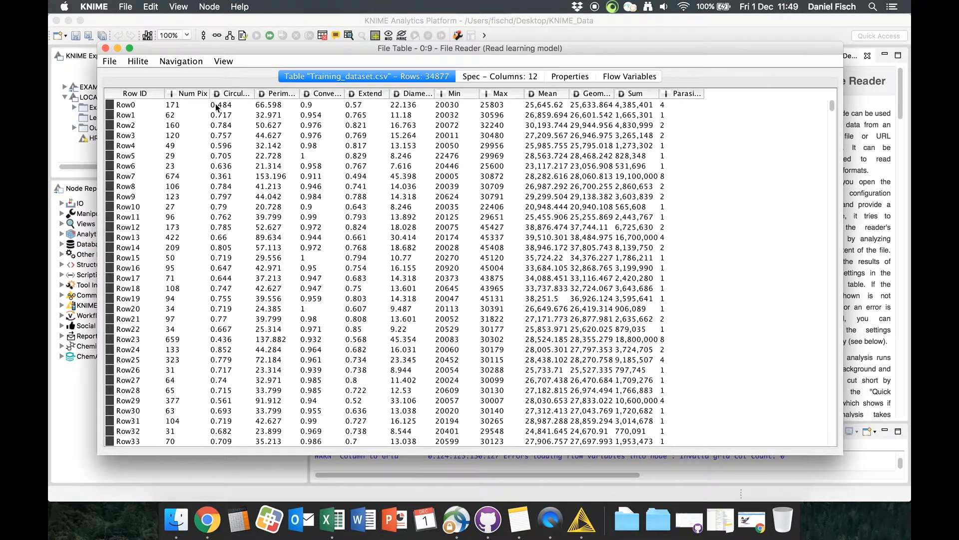
click(106, 49)
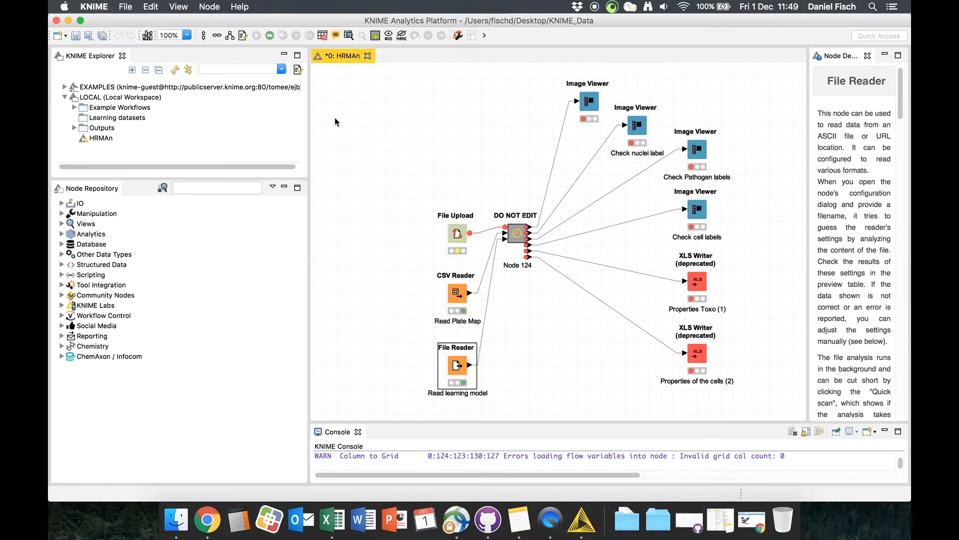